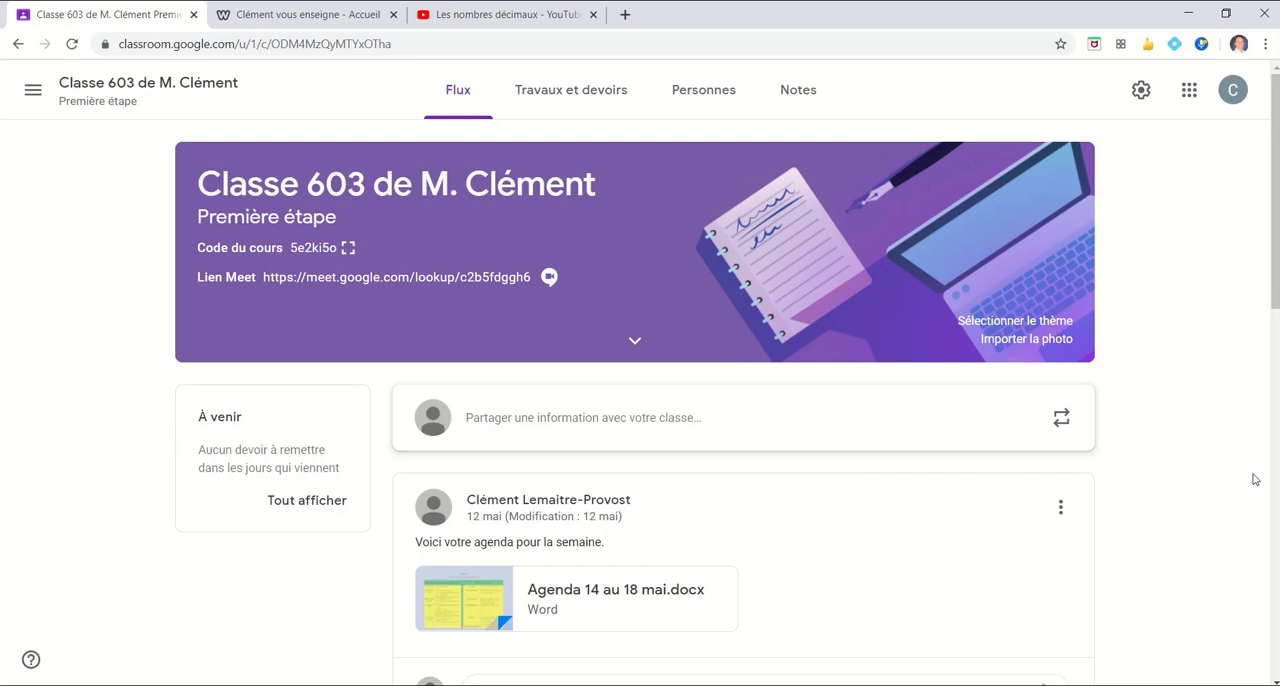
Create a Documentation post in the class's Travaux et devoirs section and title it "Exemple de présentation"
{"action": "left_click", "coordinate": [537, 104]}
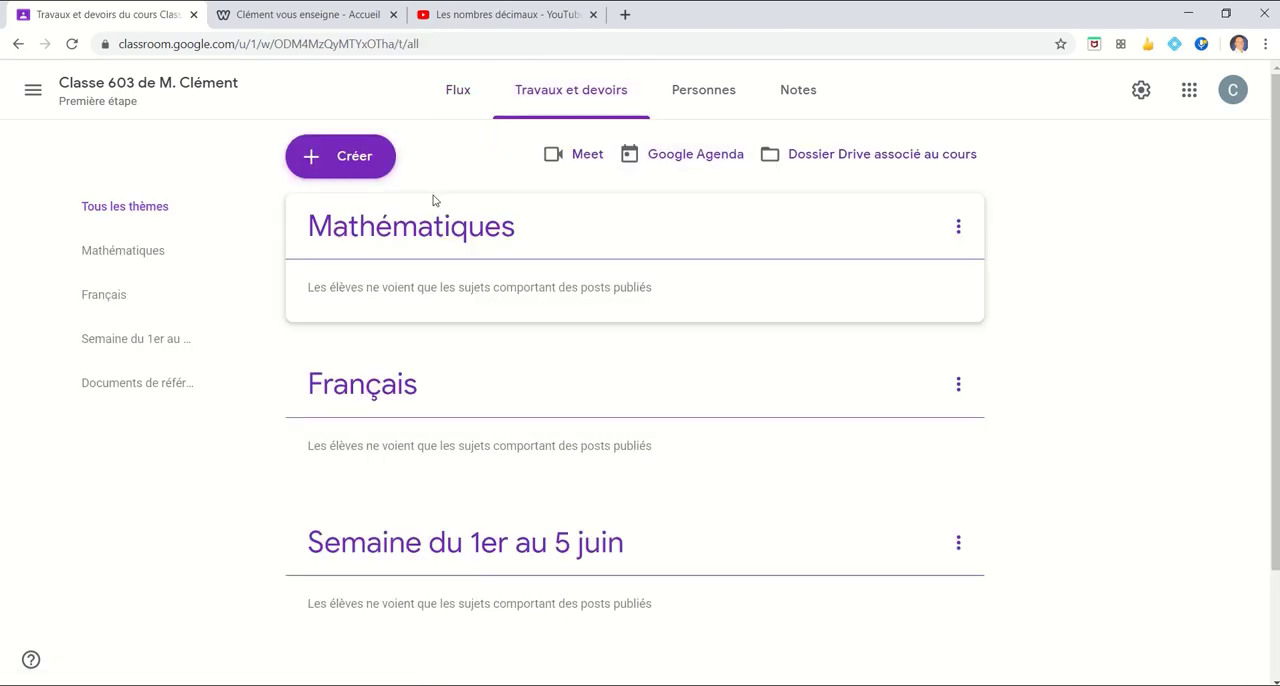
{"action": "left_click", "coordinate": [343, 173]}
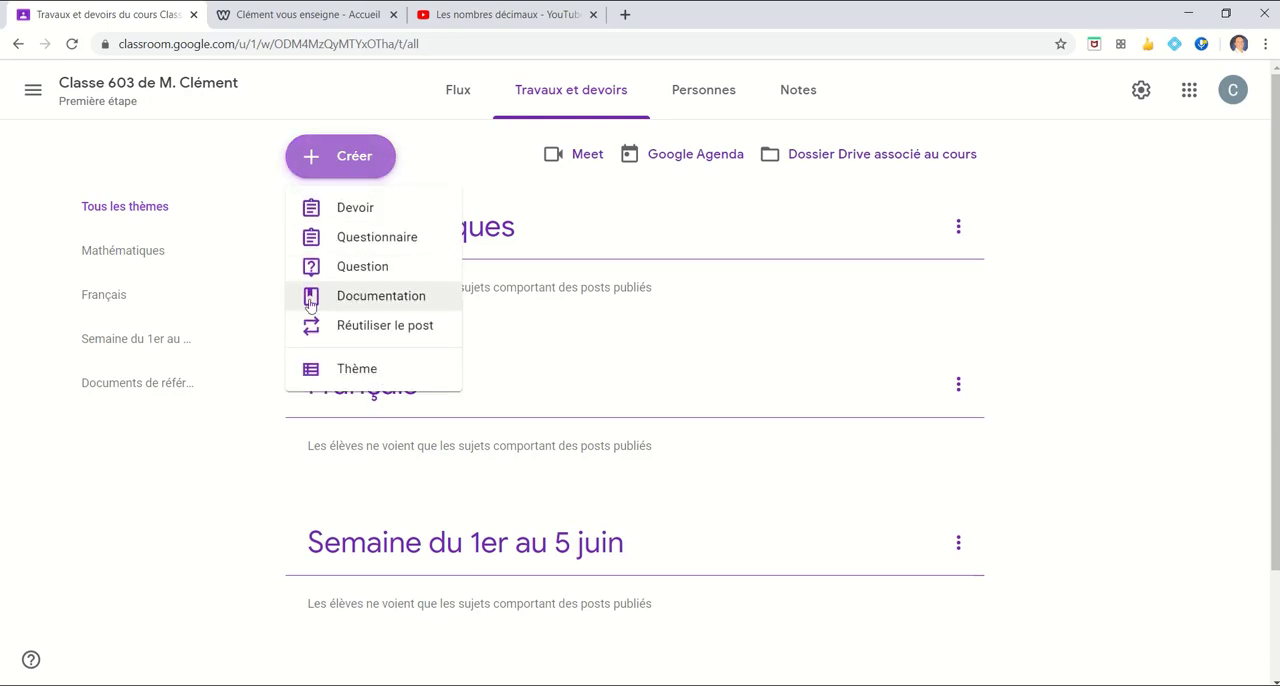
{"action": "left_click", "coordinate": [366, 297]}
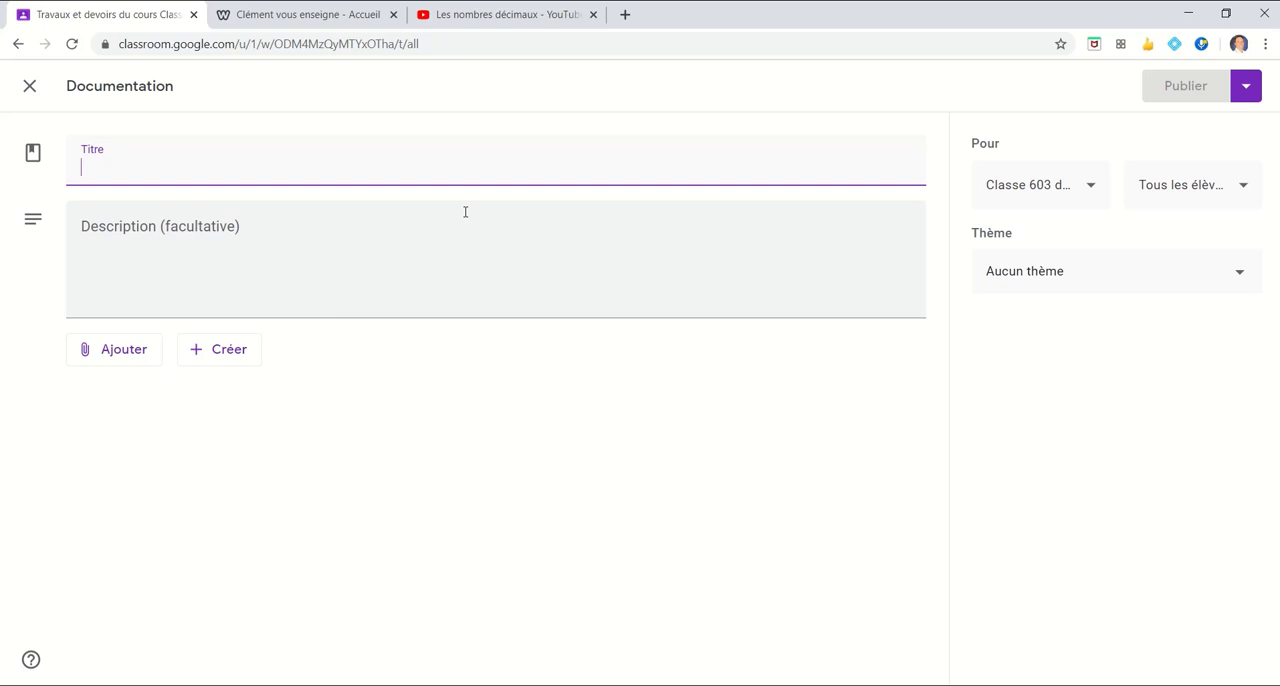
{"action": "type", "text": "Exemple"}
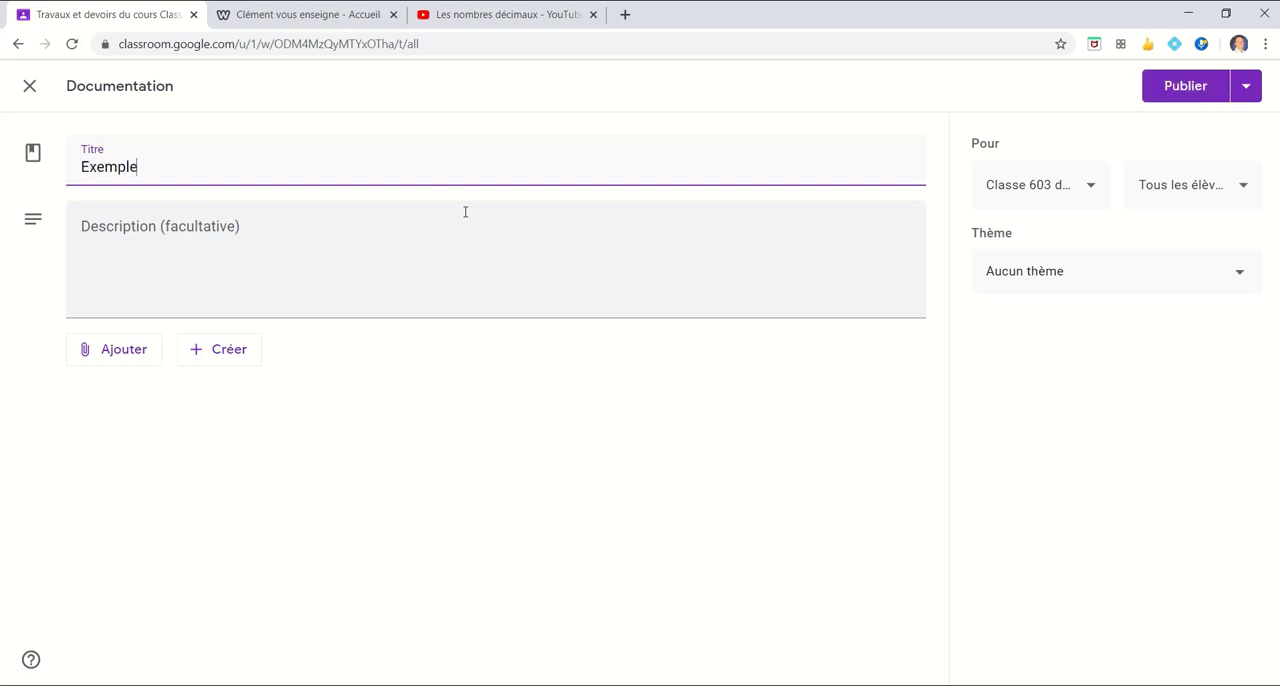
{"action": "type", "text": " de présentation"}
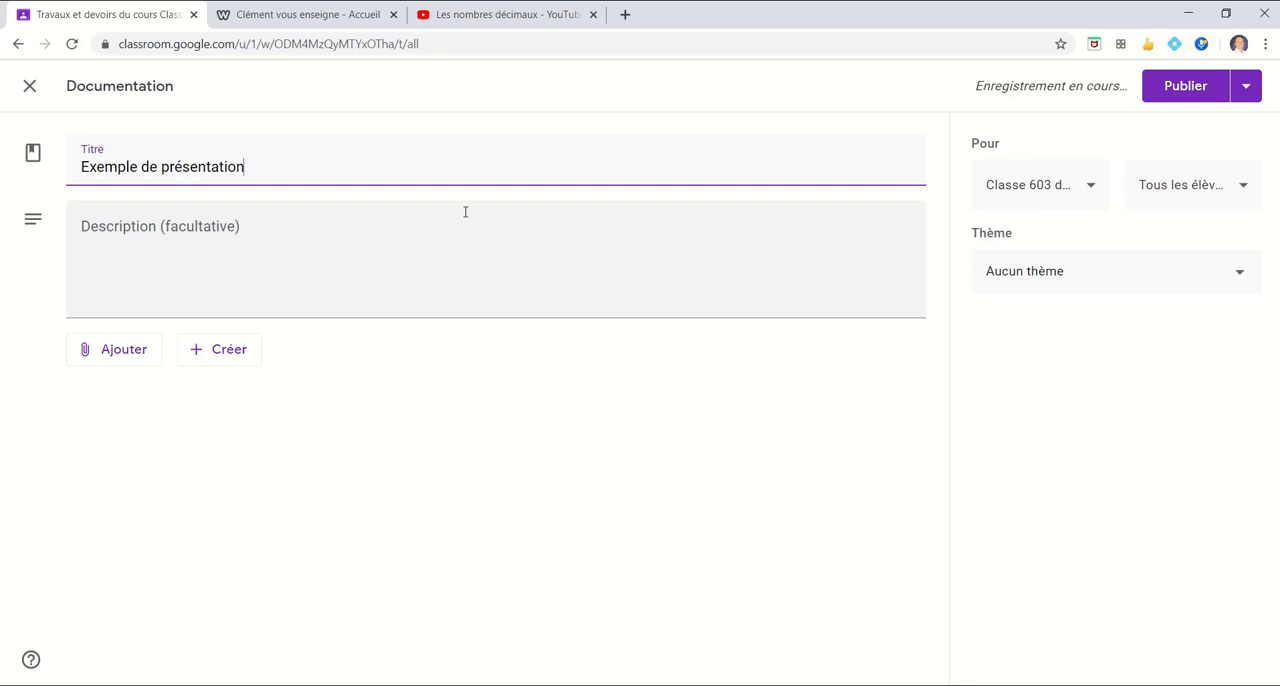
Enter the description "Tu peux t'inspirer de cet exemple de présentation." for the documentation post
{"action": "left_click", "coordinate": [321, 234]}
{"action": "type", "text": "Tu peu"}
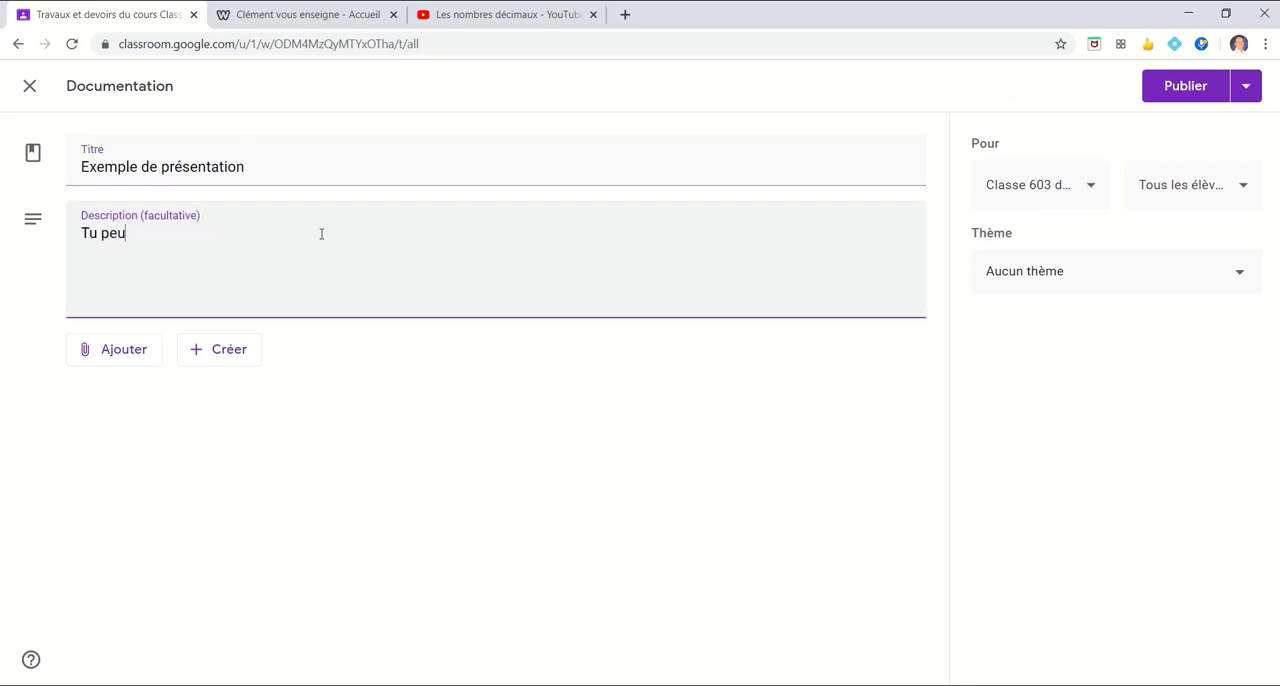
{"action": "type", "text": "x t'inspirer de cet exe"}
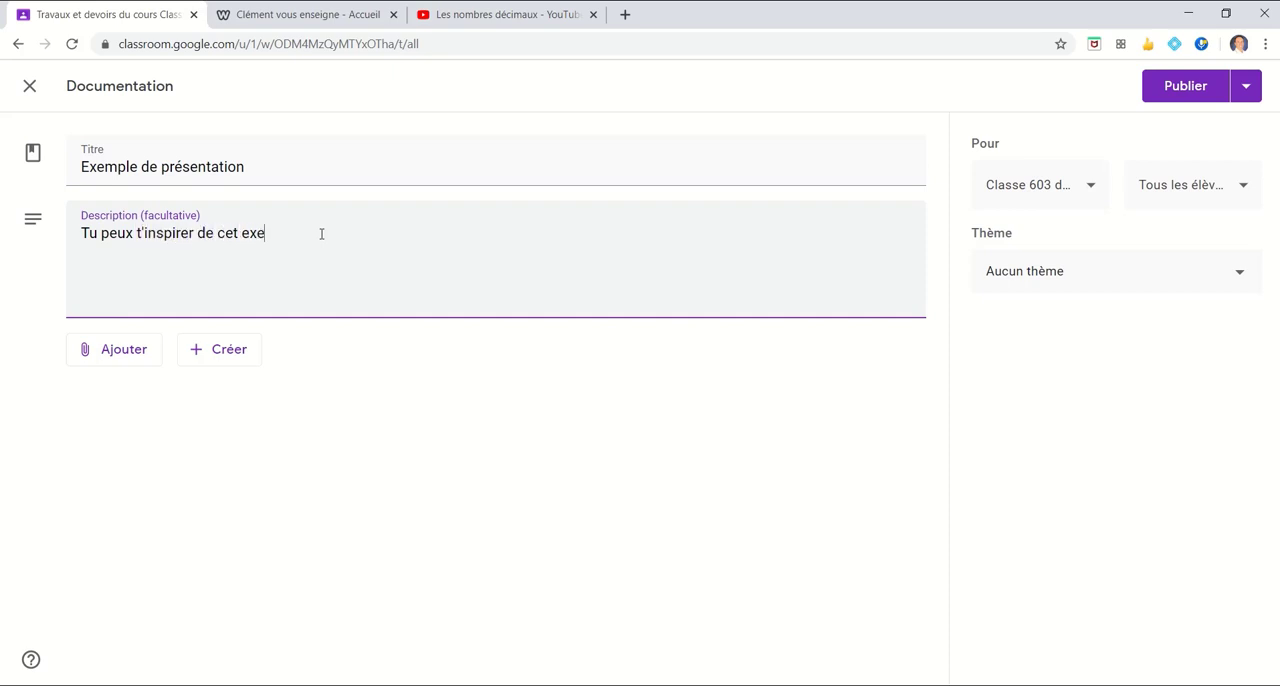
{"action": "type", "text": "mple de présentation."}
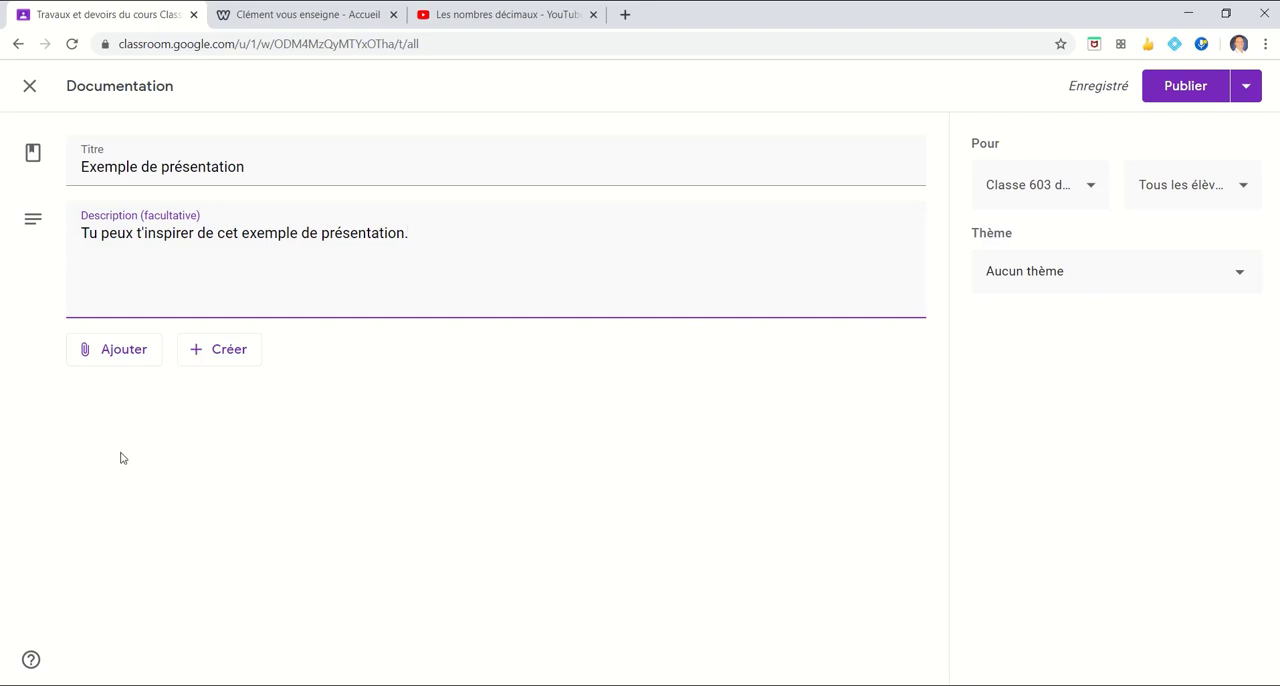
{"action": "left_click", "coordinate": [123, 360]}
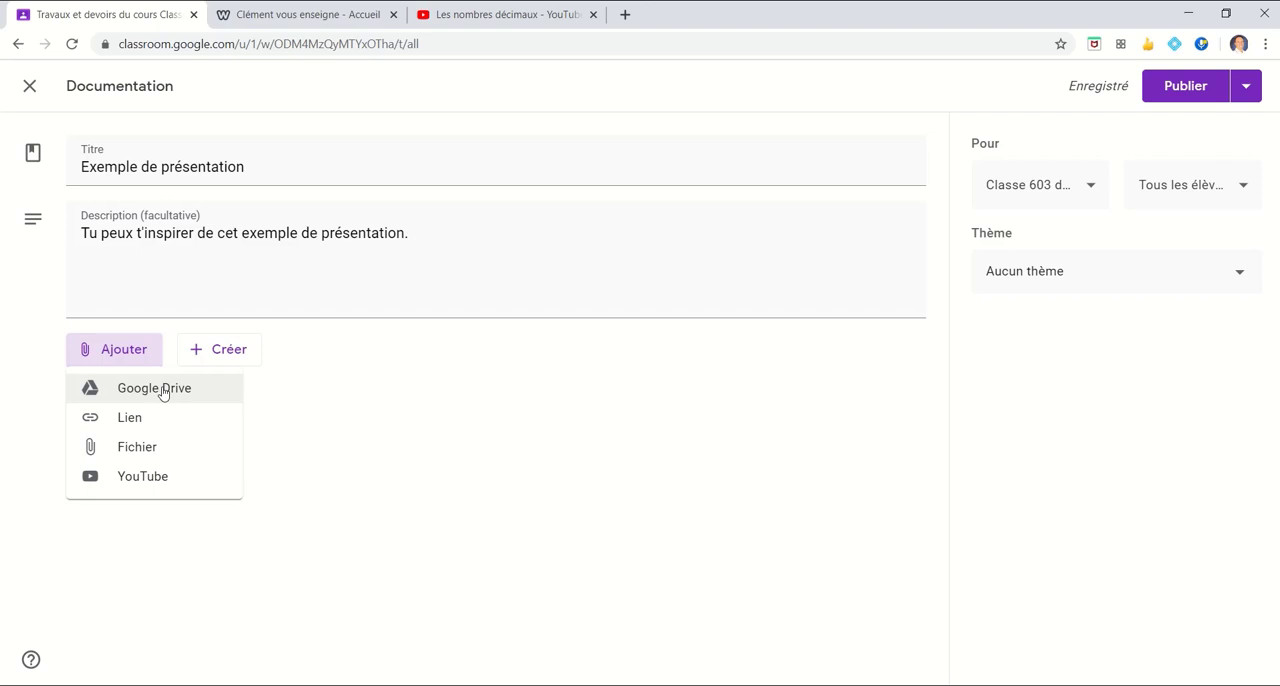
{"action": "left_click", "coordinate": [289, 402]}
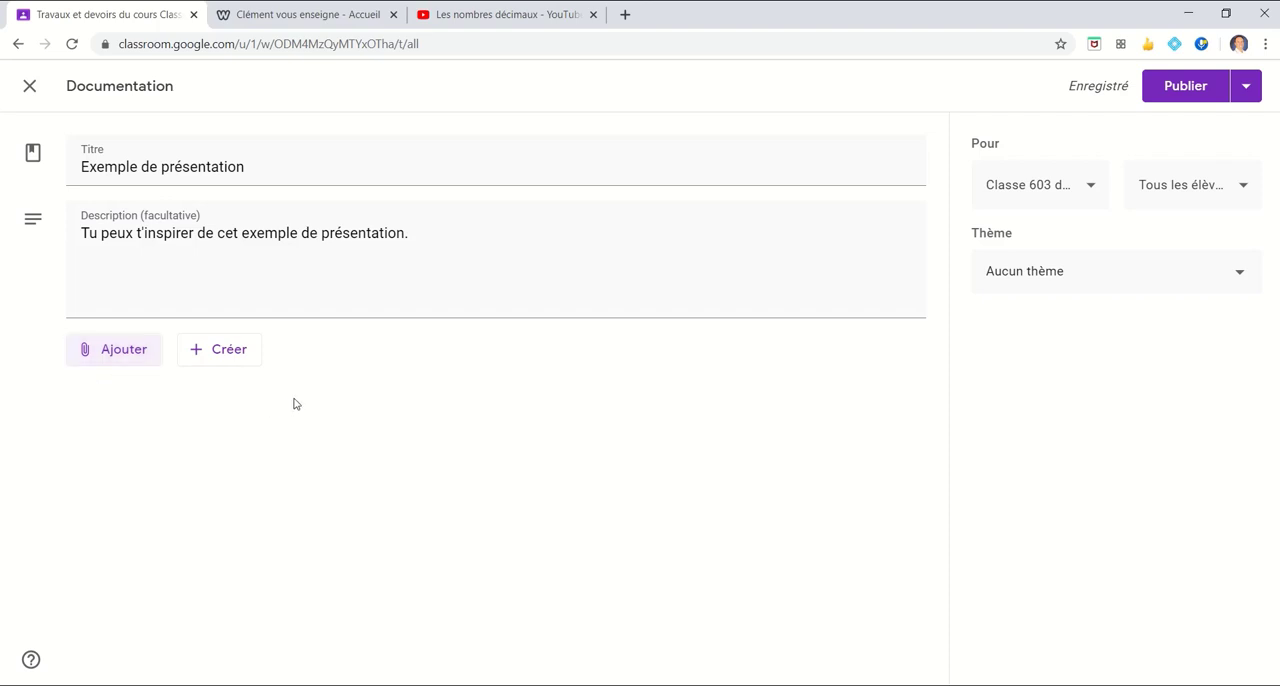
{"action": "left_click", "coordinate": [204, 363]}
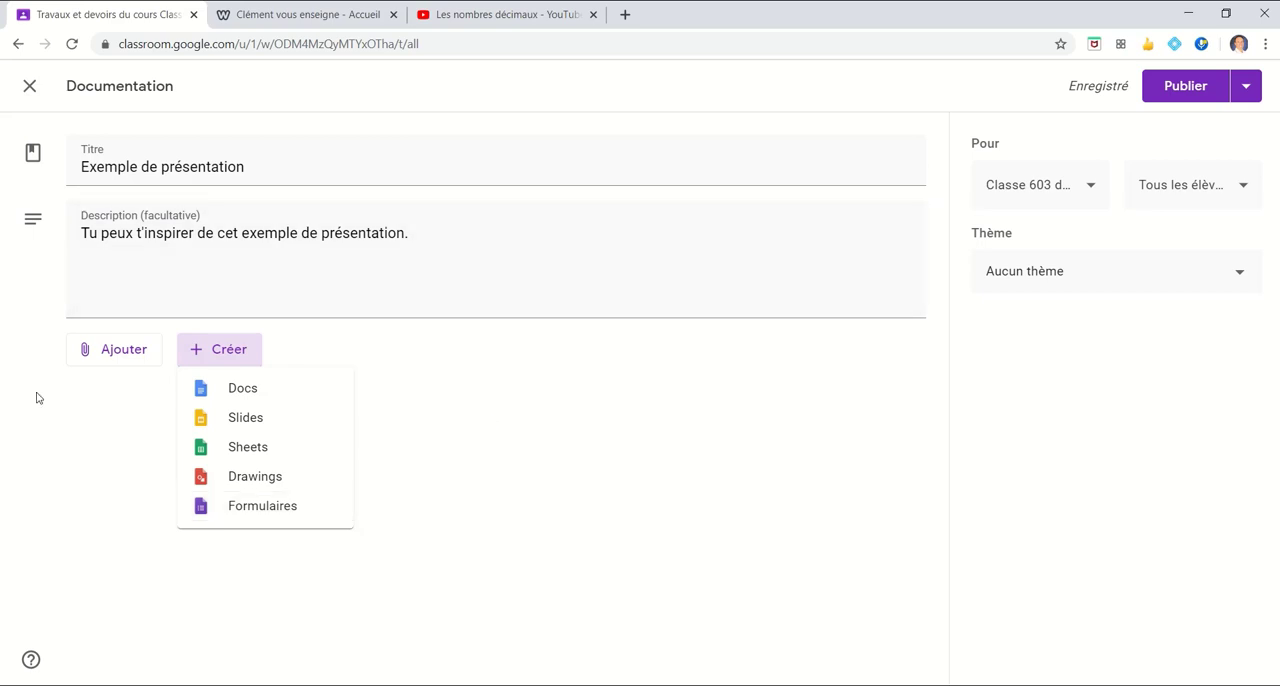
{"action": "left_click", "coordinate": [94, 352]}
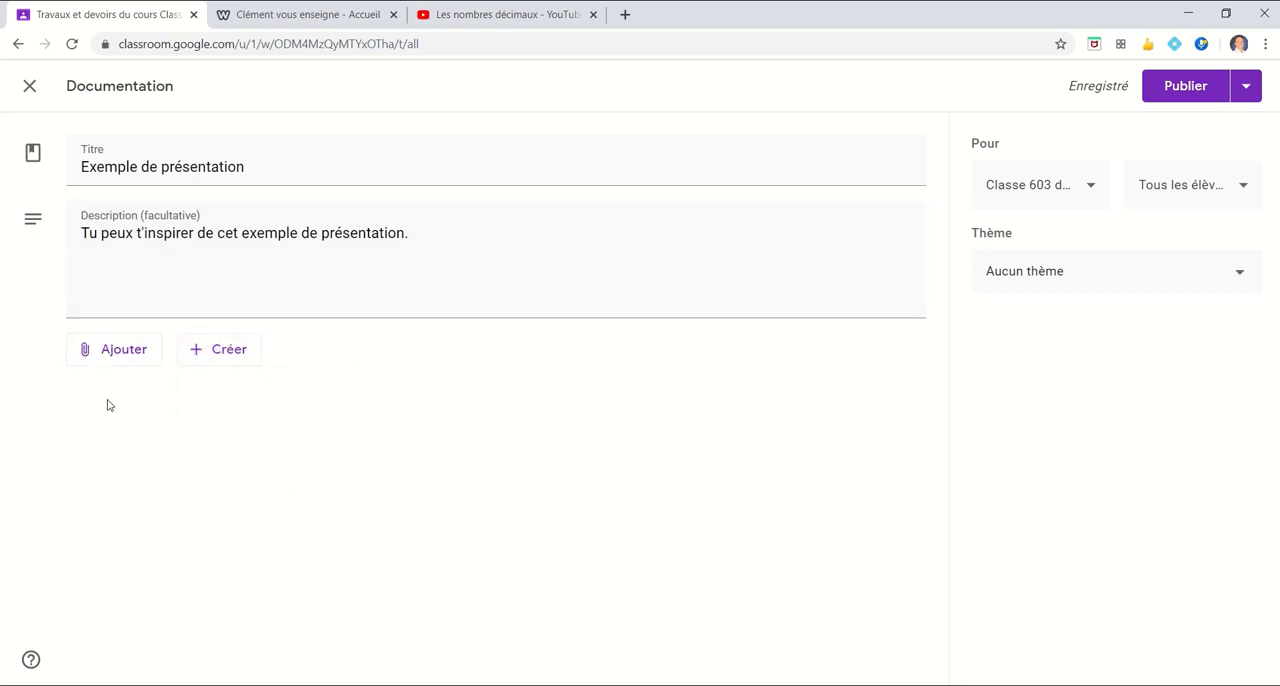
Attach the Google Slides file "Exemple nouvelle de l'actualité" from Mon Drive to the documentation post
{"action": "left_click", "coordinate": [114, 358]}
{"action": "left_click", "coordinate": [130, 388]}
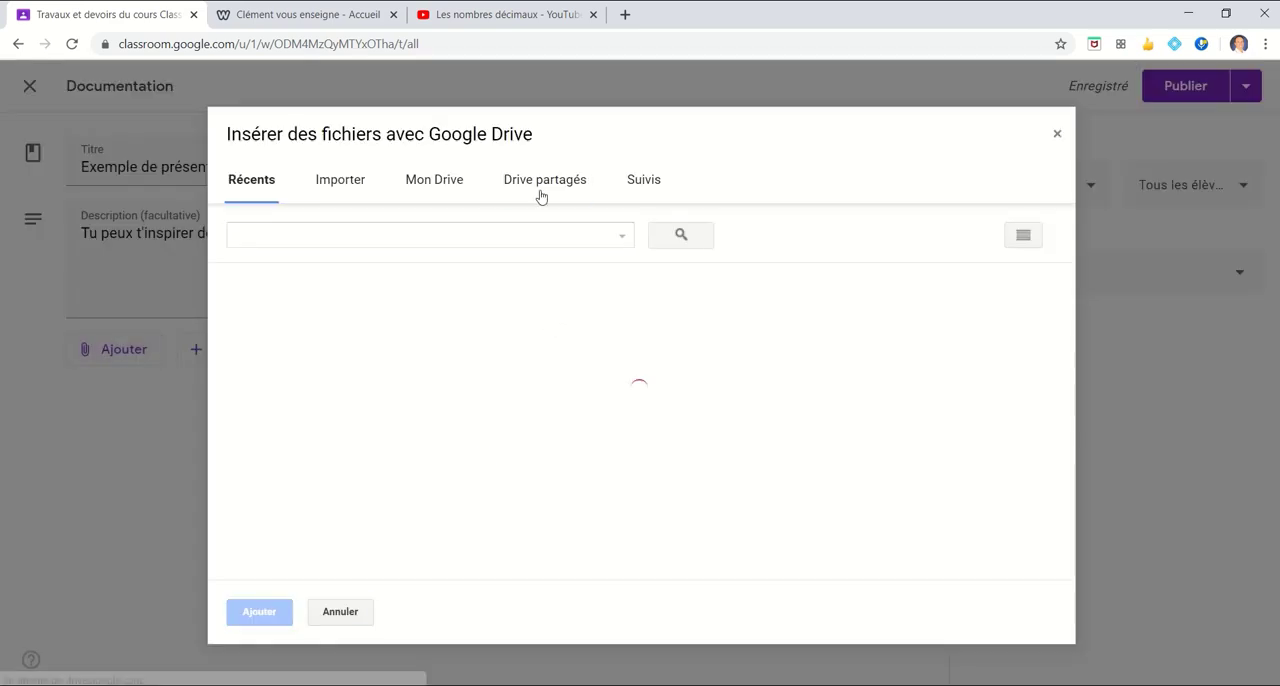
{"action": "left_click", "coordinate": [460, 190]}
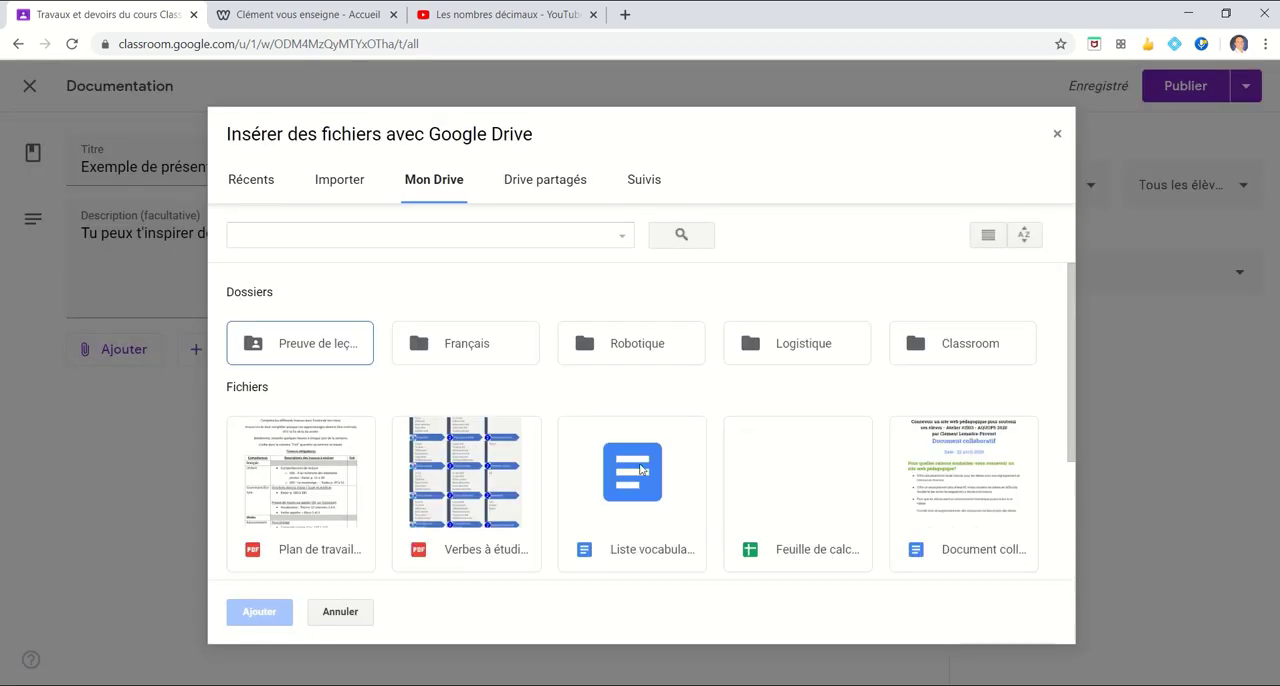
{"action": "scroll", "coordinate": [632, 475], "scroll_direction": "down", "scroll_amount": 2}
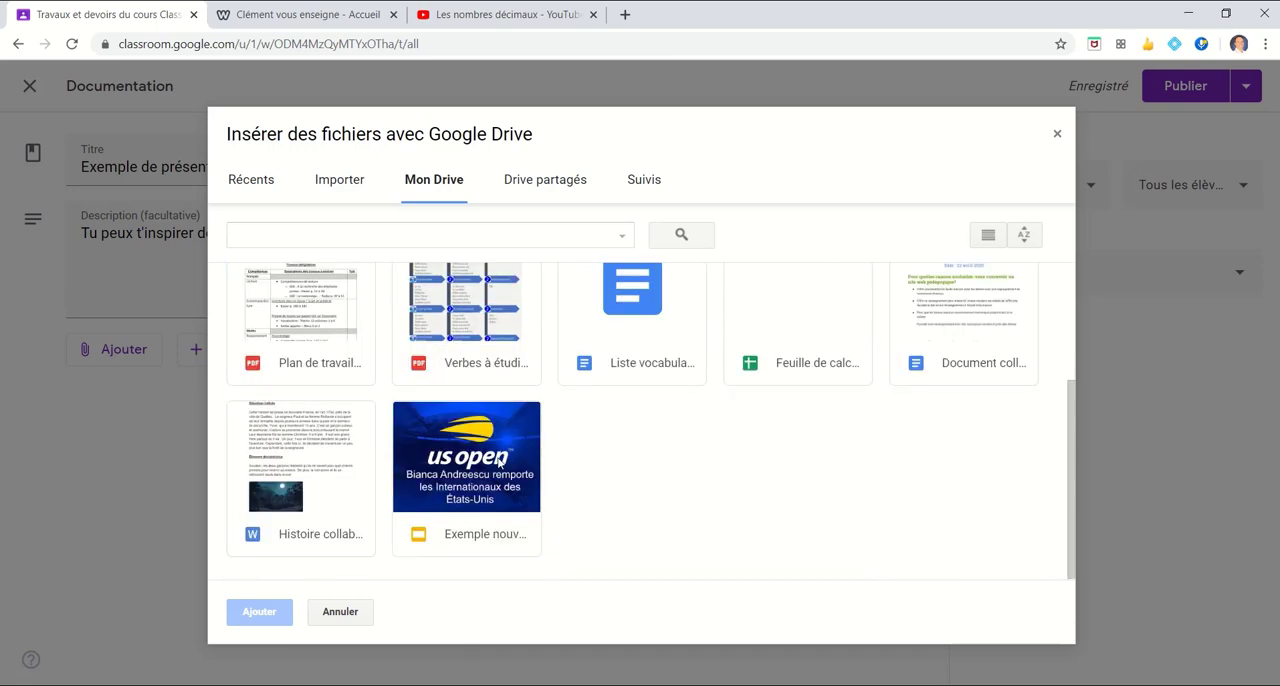
{"action": "left_click", "coordinate": [498, 460]}
{"action": "left_click", "coordinate": [269, 614]}
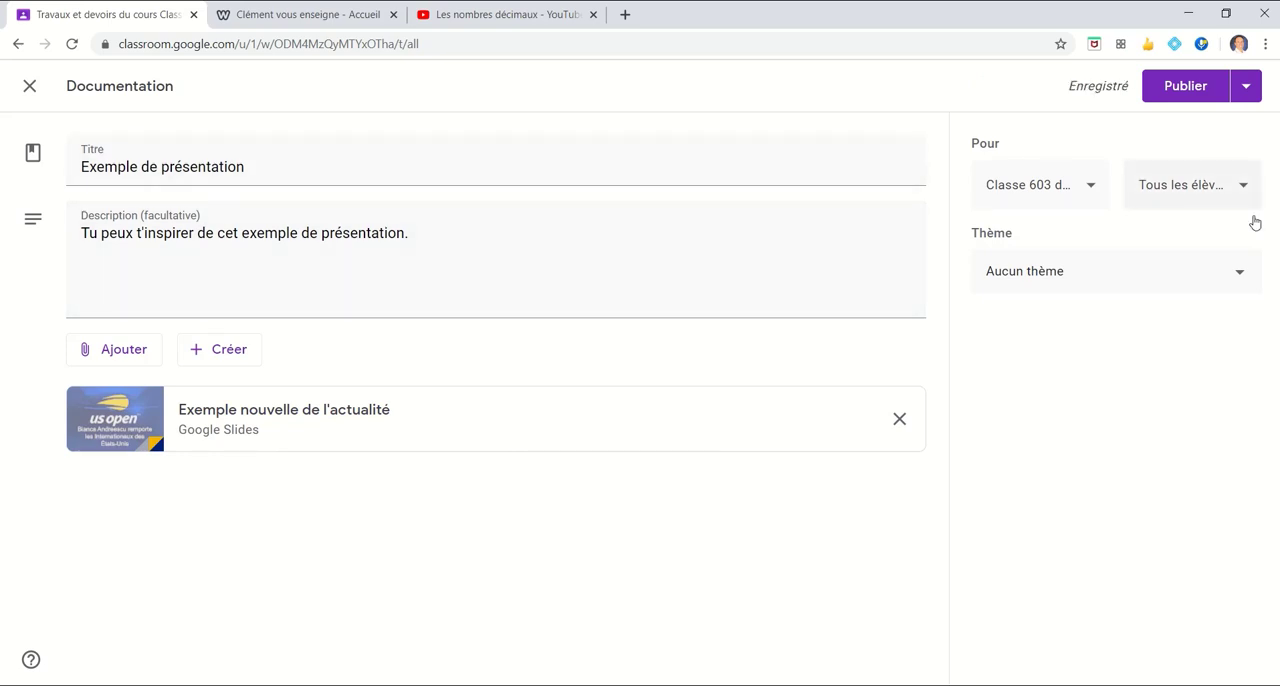
{"action": "left_click", "coordinate": [1094, 188]}
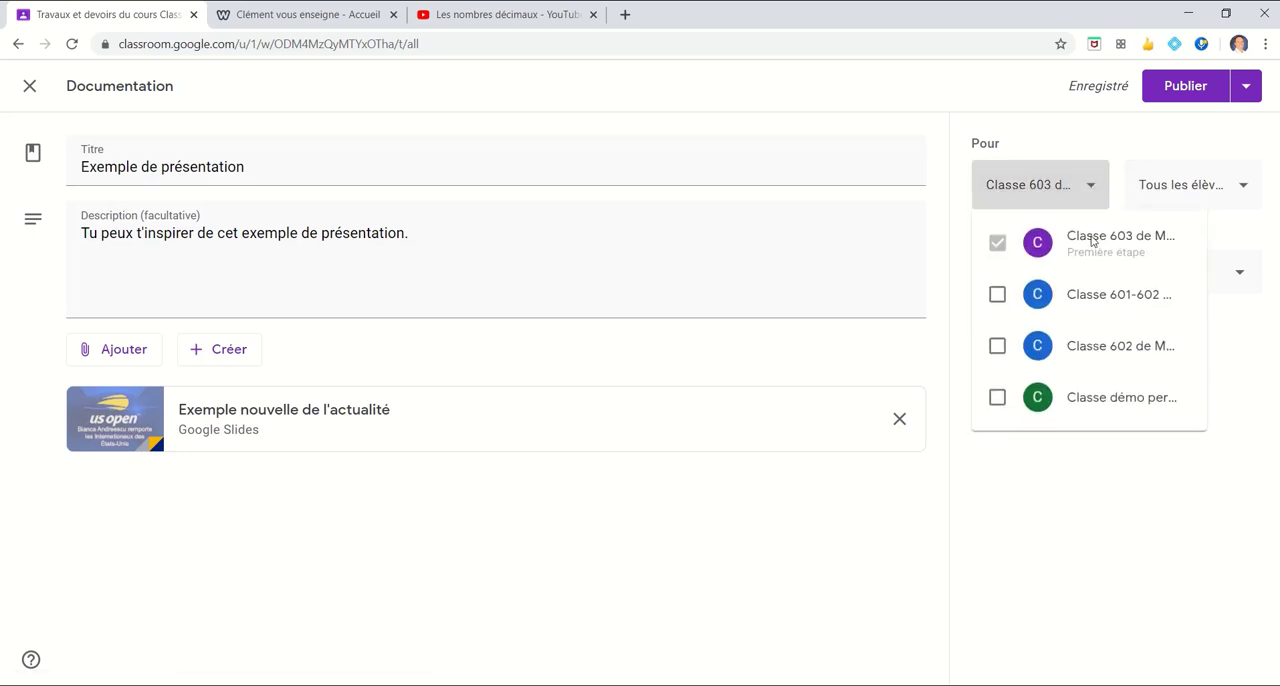
{"action": "left_click", "coordinate": [1091, 141]}
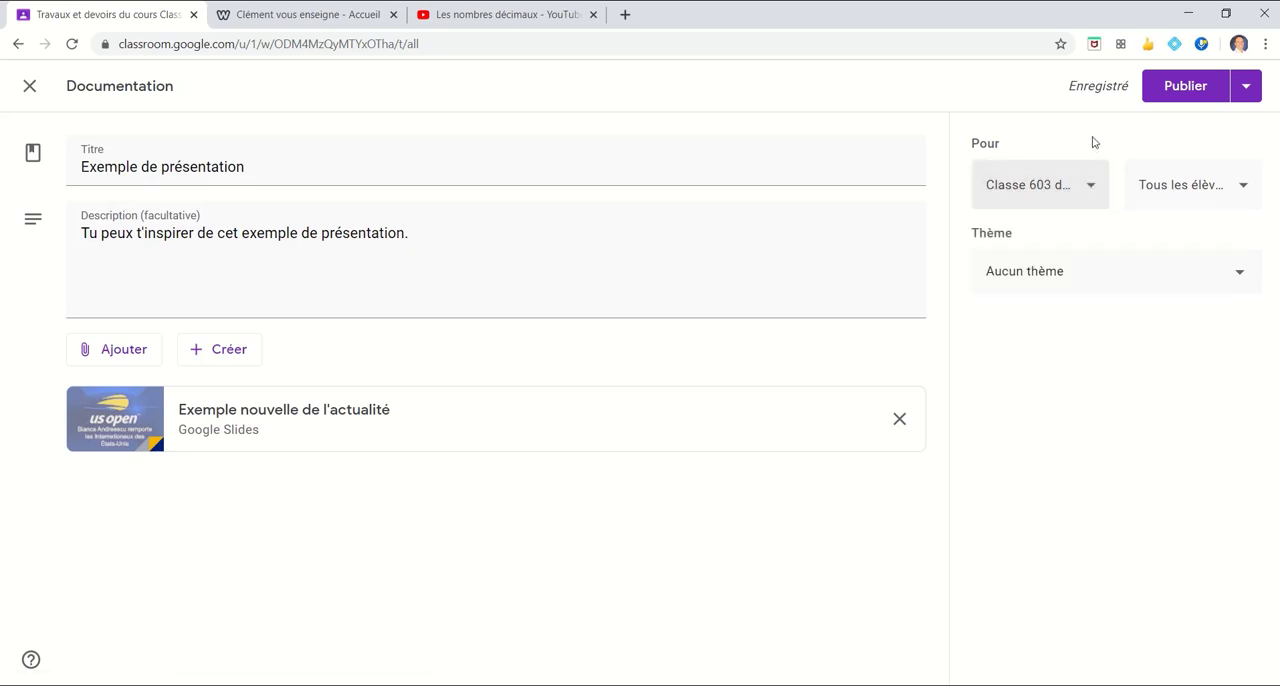
{"action": "left_click", "coordinate": [1242, 190]}
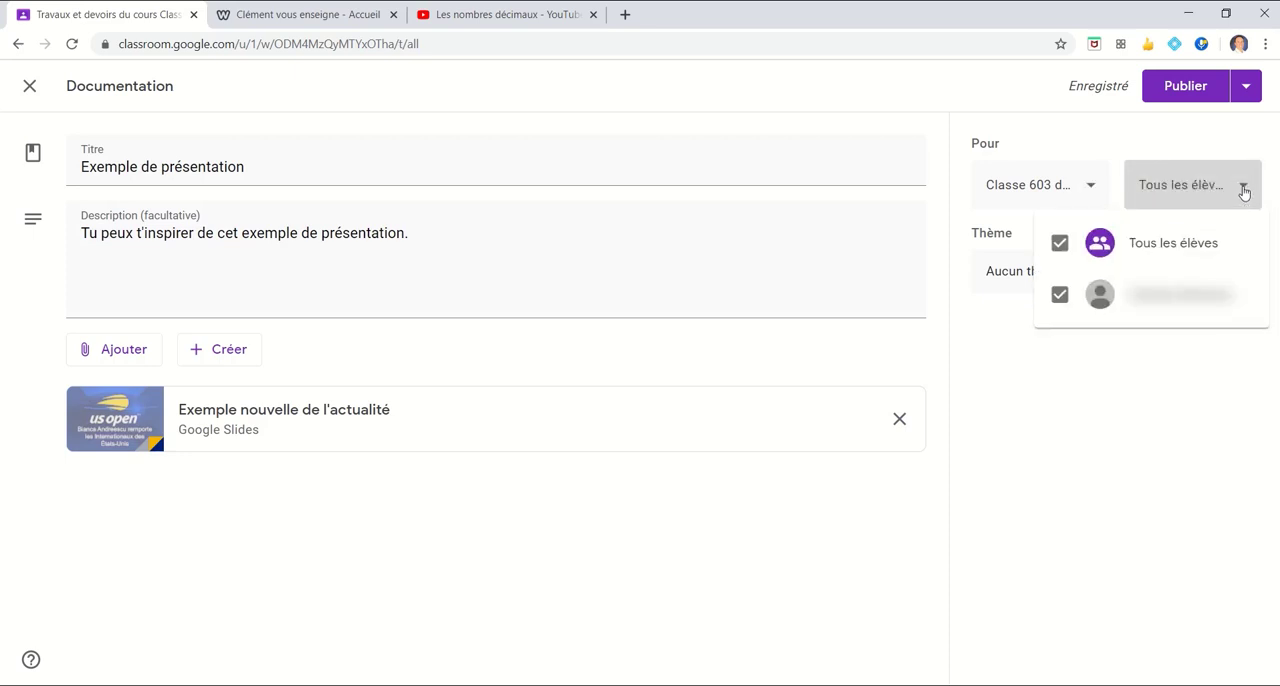
{"action": "left_click", "coordinate": [1120, 154]}
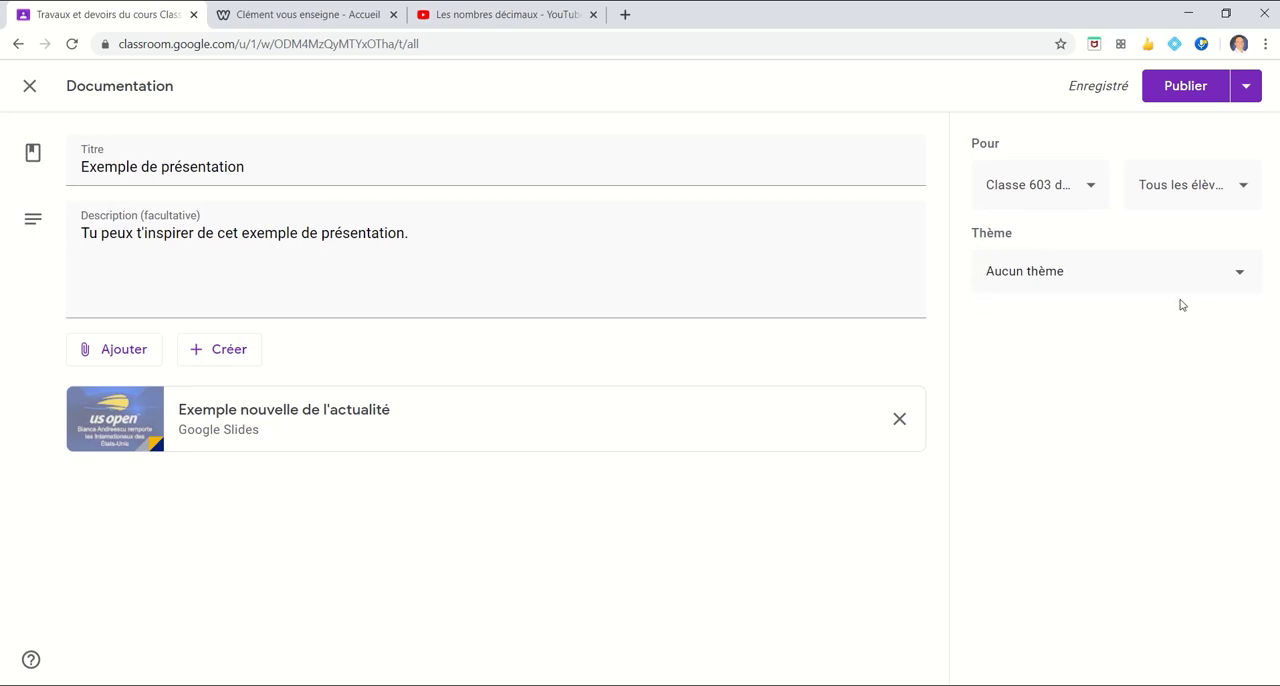
Assign the documentation post to the theme Français and publish it
{"action": "left_click", "coordinate": [1241, 277]}
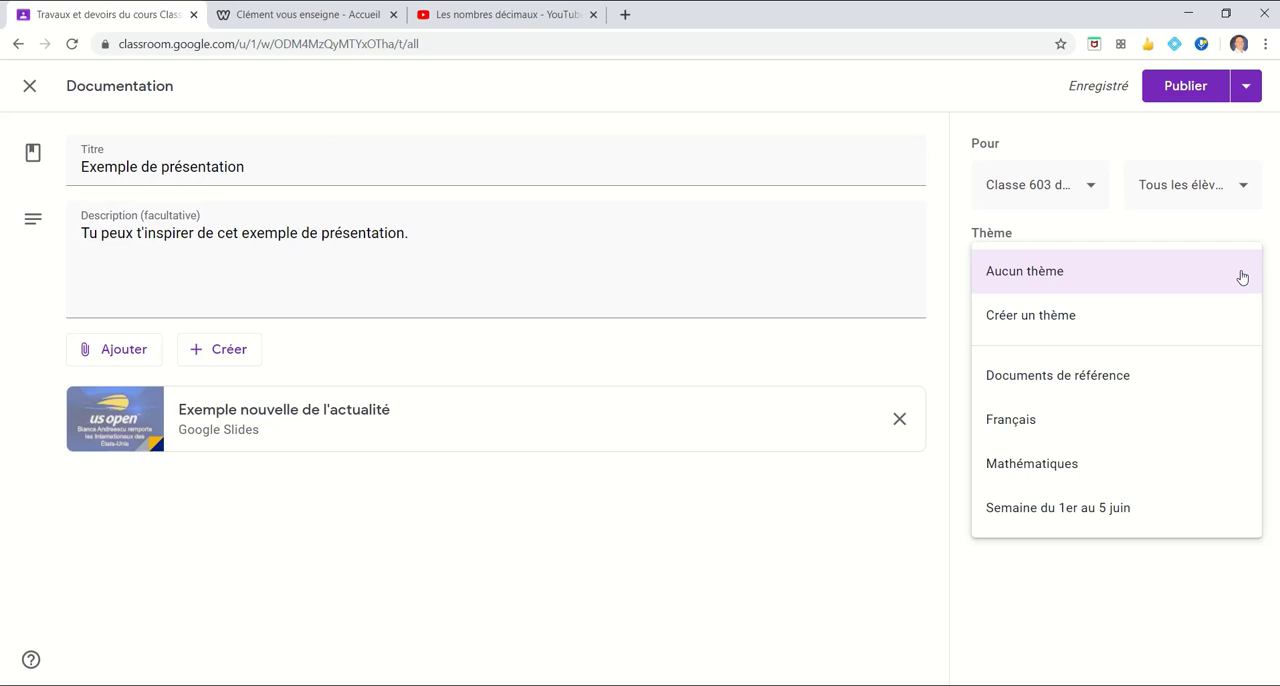
{"action": "left_click", "coordinate": [1094, 424]}
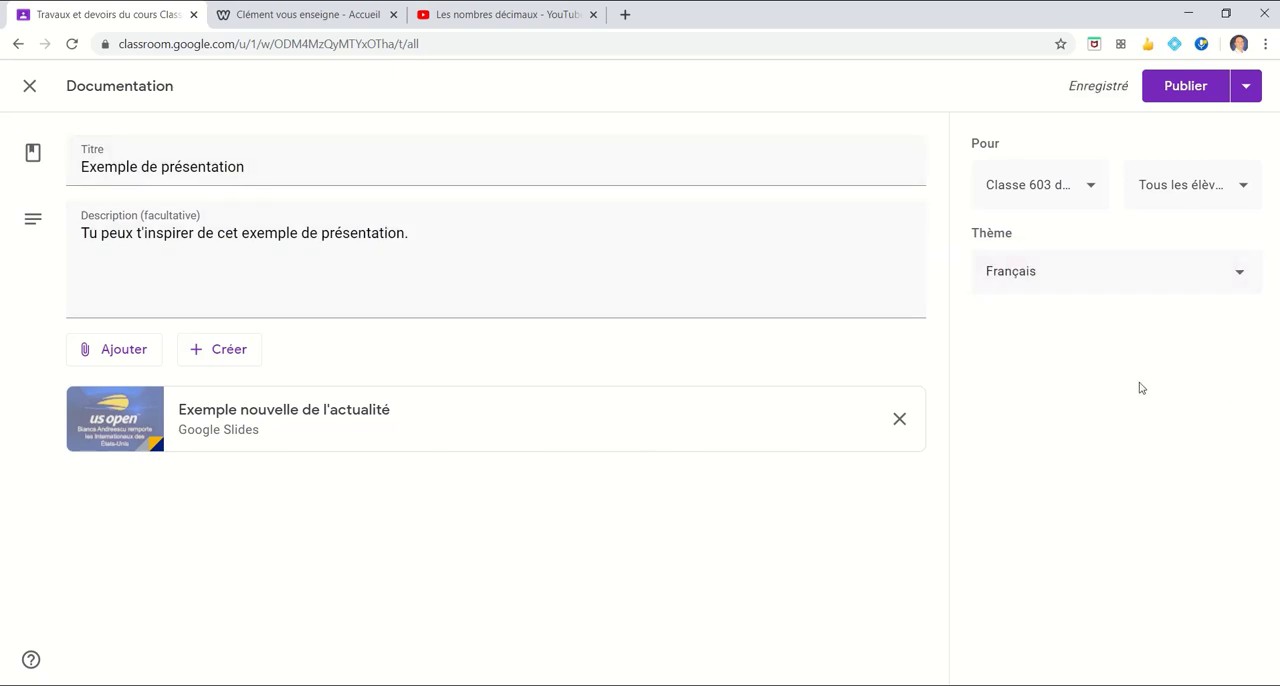
{"action": "left_click", "coordinate": [1182, 88]}
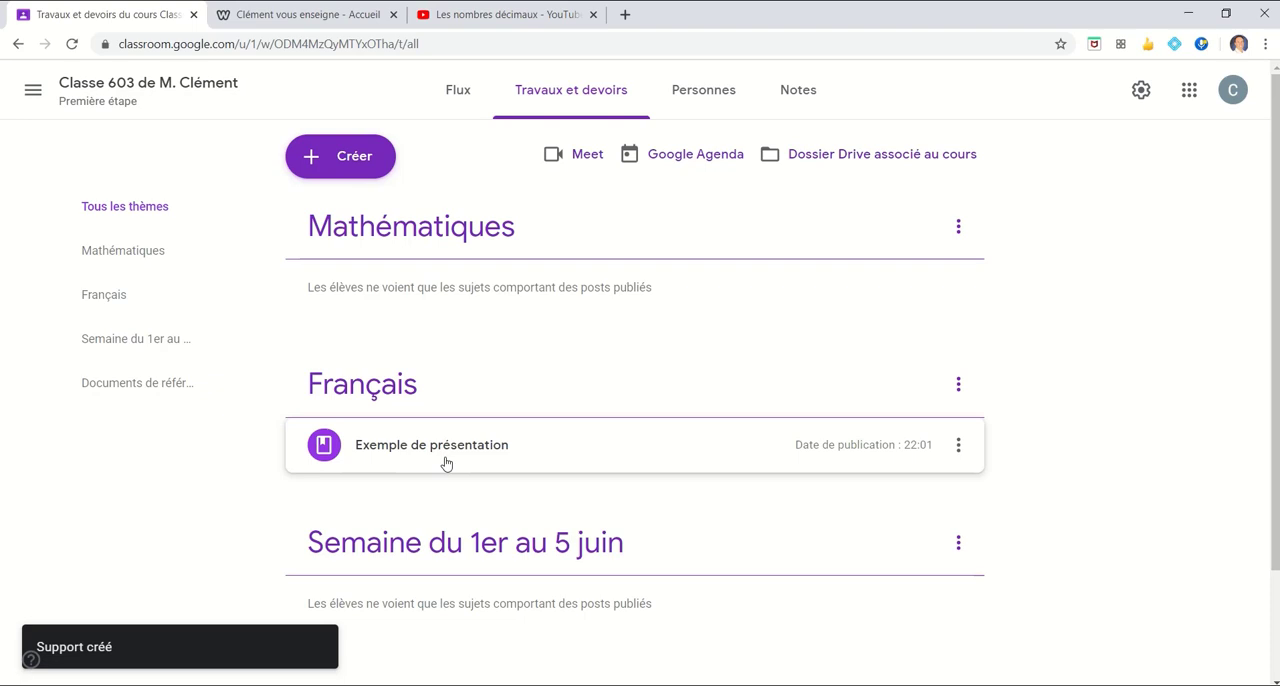
Expand the published "Exemple de présentation" post under Français, check it in edit mode and save it
{"action": "left_click", "coordinate": [799, 458]}
{"action": "scroll", "coordinate": [640, 369], "scroll_direction": "down", "scroll_amount": 1}
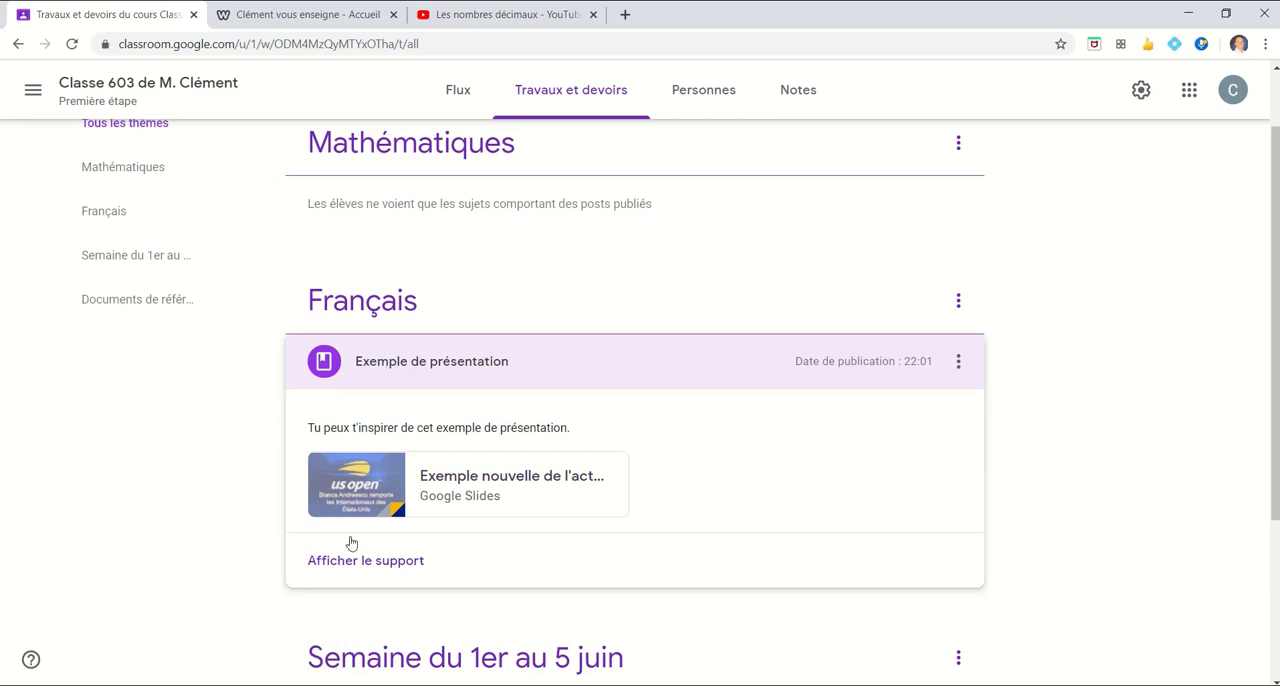
{"action": "left_click", "coordinate": [958, 368]}
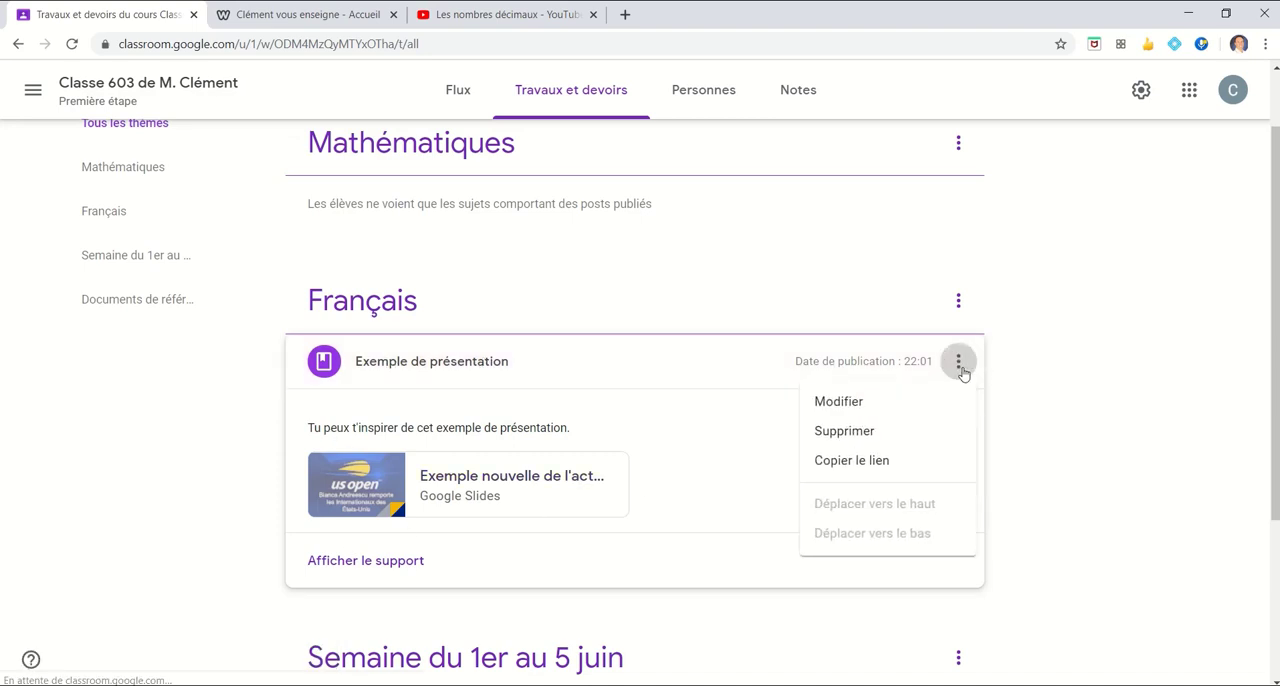
{"action": "left_click", "coordinate": [889, 416]}
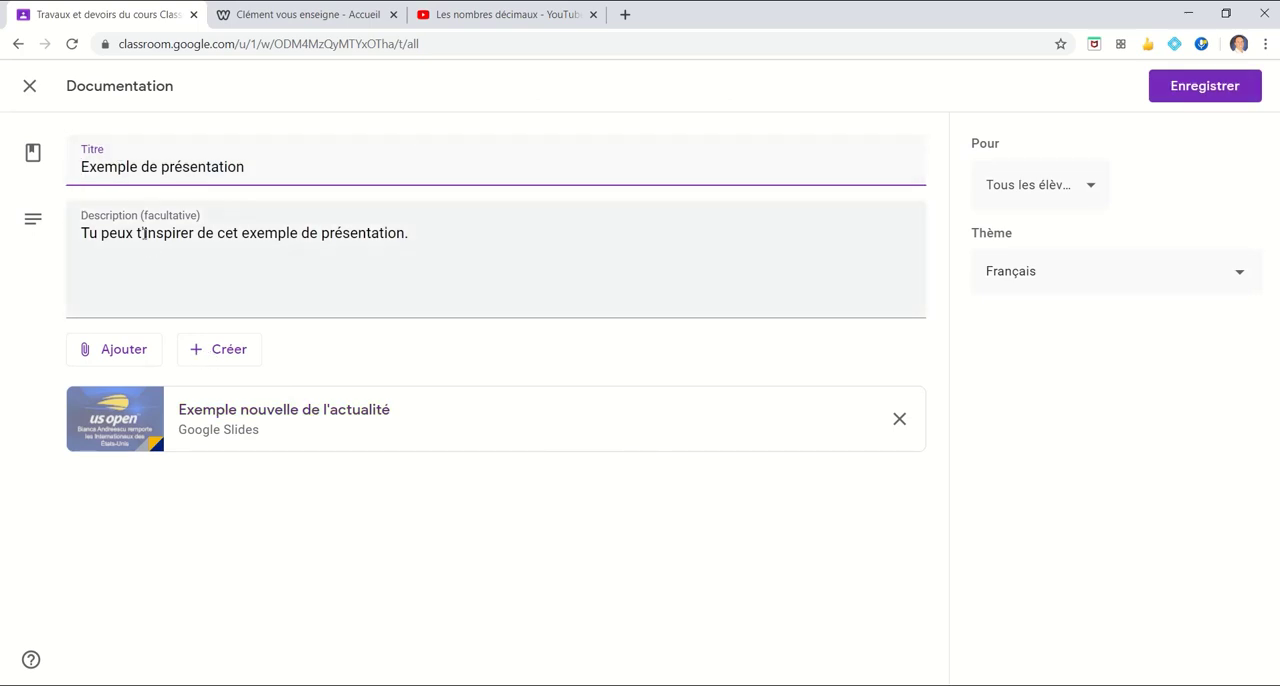
{"action": "left_click", "coordinate": [1208, 92]}
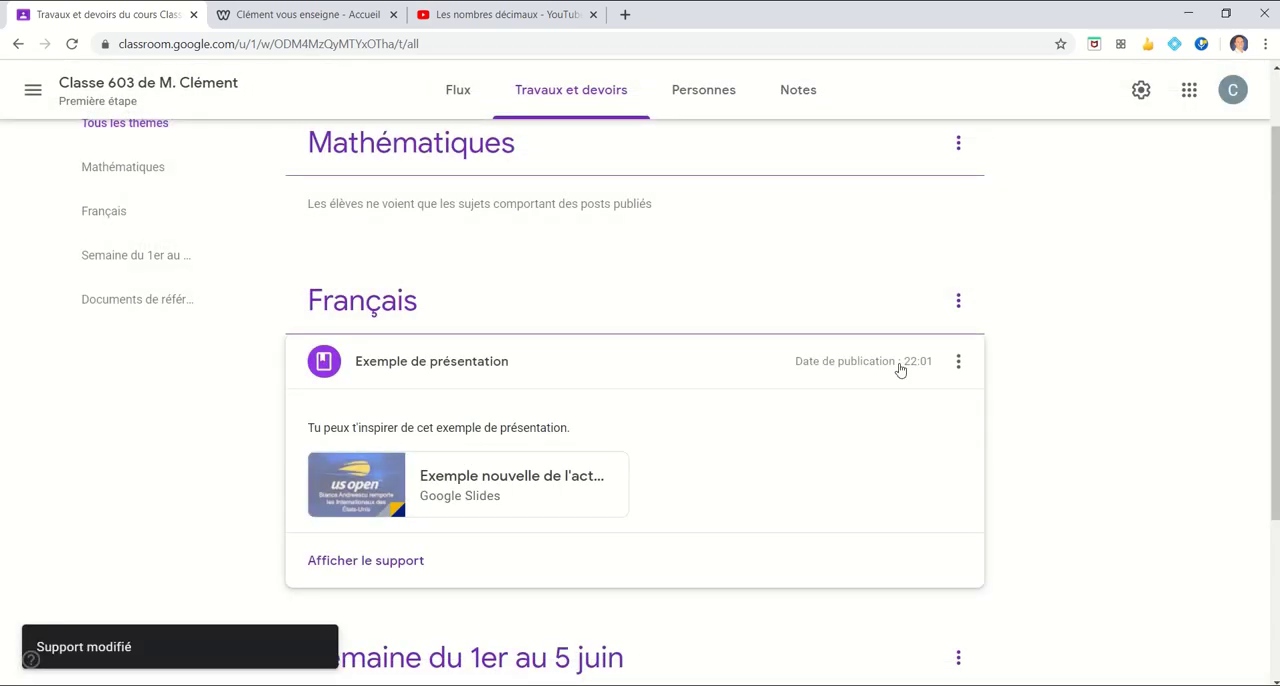
Start a second Documentation post for the class
{"action": "scroll", "coordinate": [337, 186], "scroll_direction": "up", "scroll_amount": 2}
{"action": "left_click", "coordinate": [366, 158]}
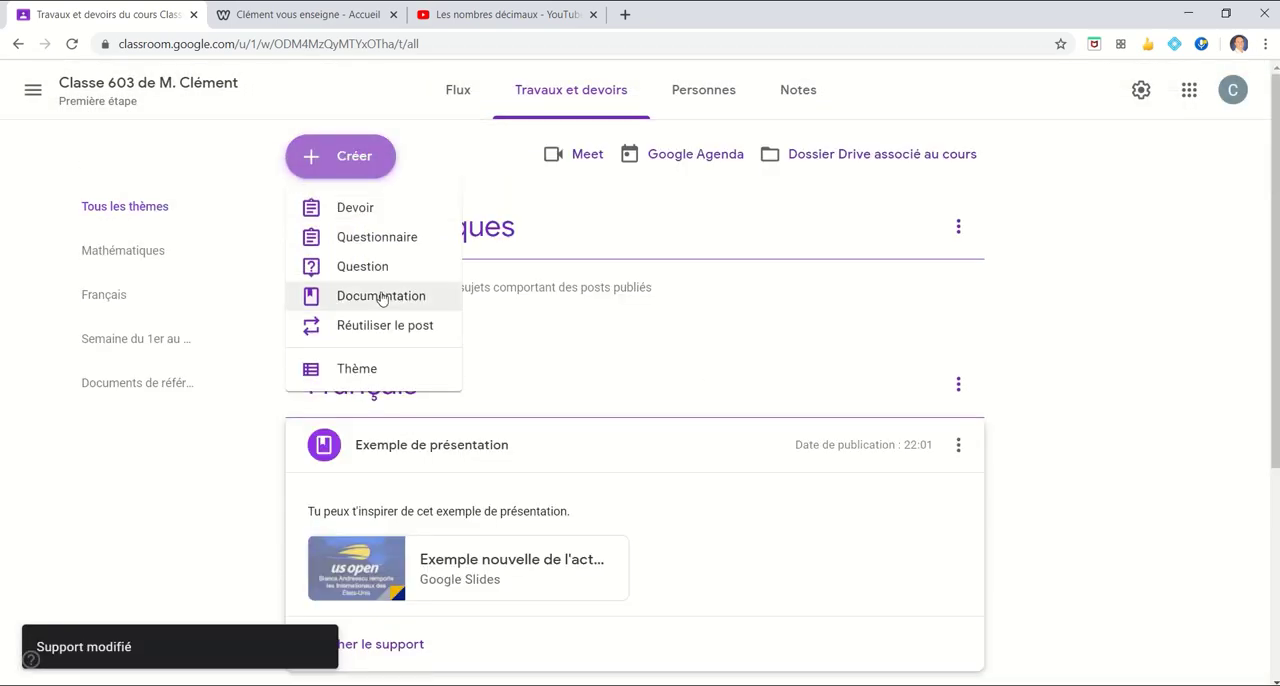
{"action": "left_click", "coordinate": [381, 296]}
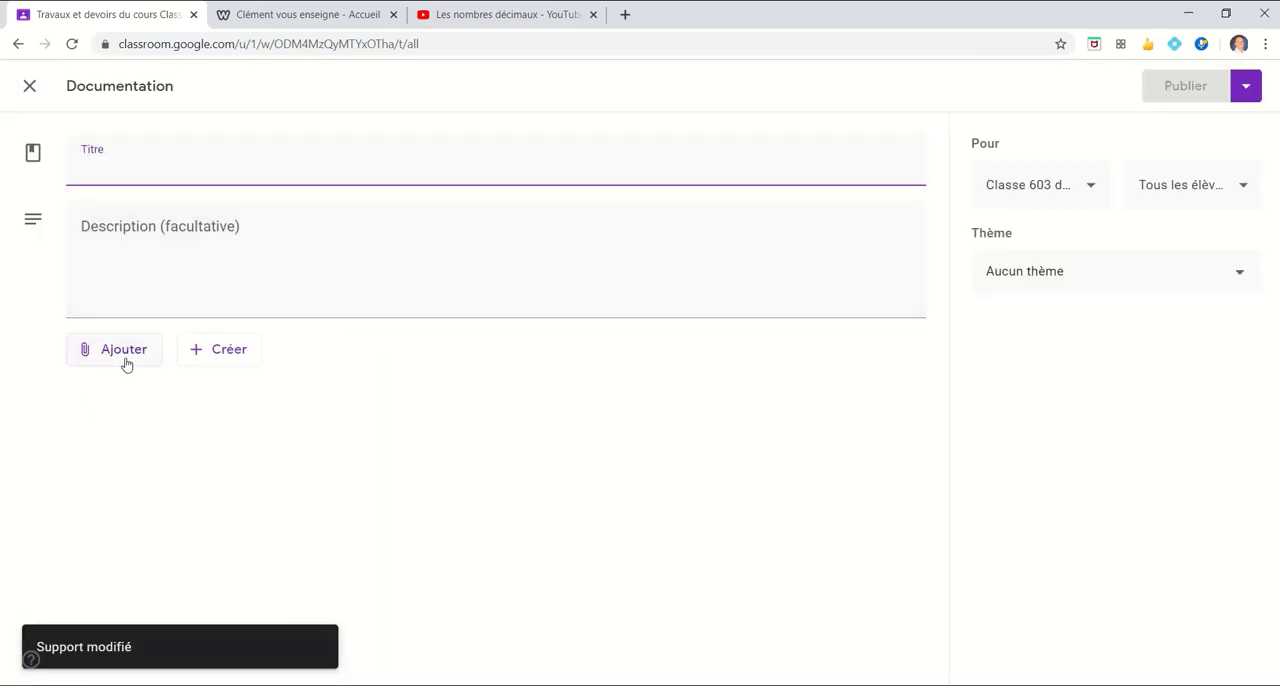
{"action": "left_click", "coordinate": [126, 361]}
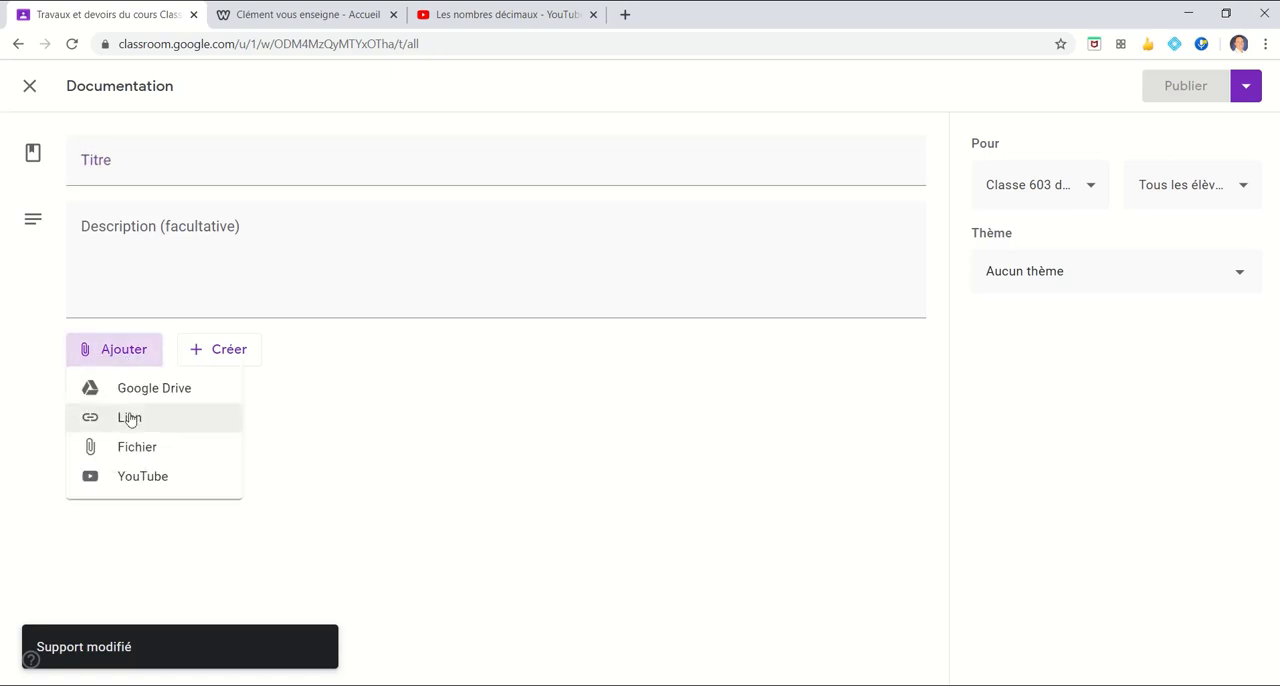
{"action": "left_click", "coordinate": [283, 18]}
{"action": "left_click", "coordinate": [355, 45]}
{"action": "key", "text": "ctrl+c"}
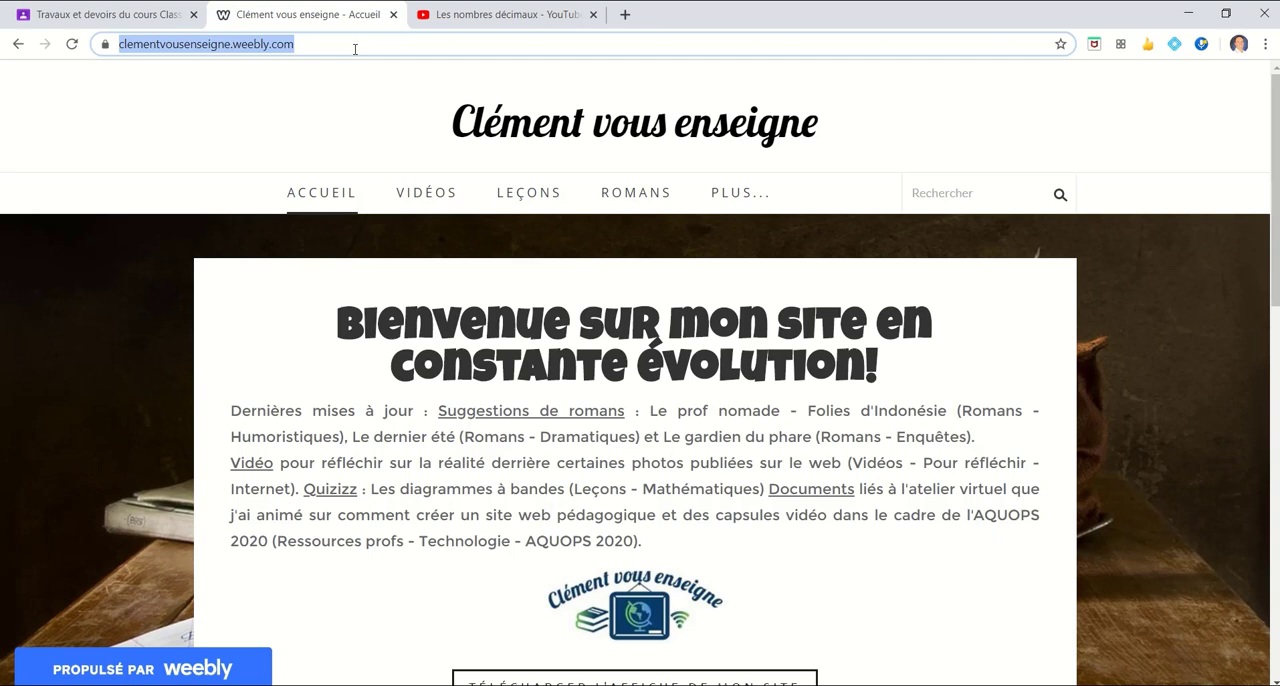
{"action": "left_click", "coordinate": [98, 6]}
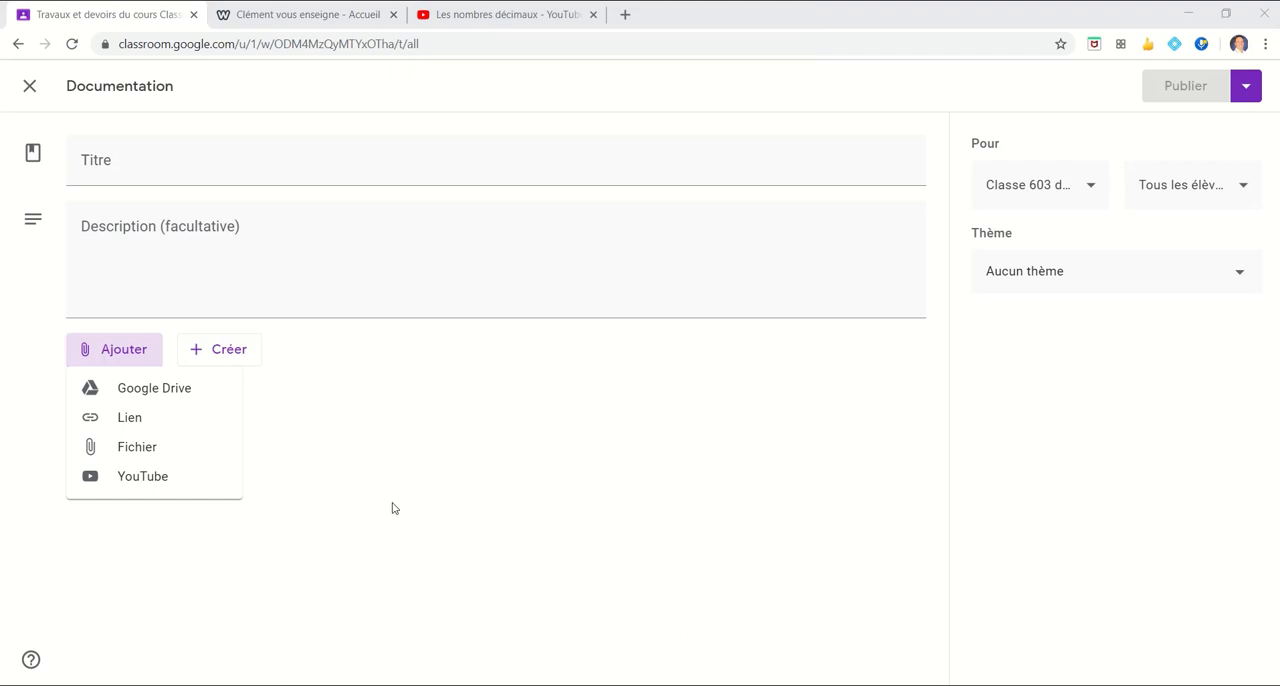
{"action": "left_click", "coordinate": [140, 426]}
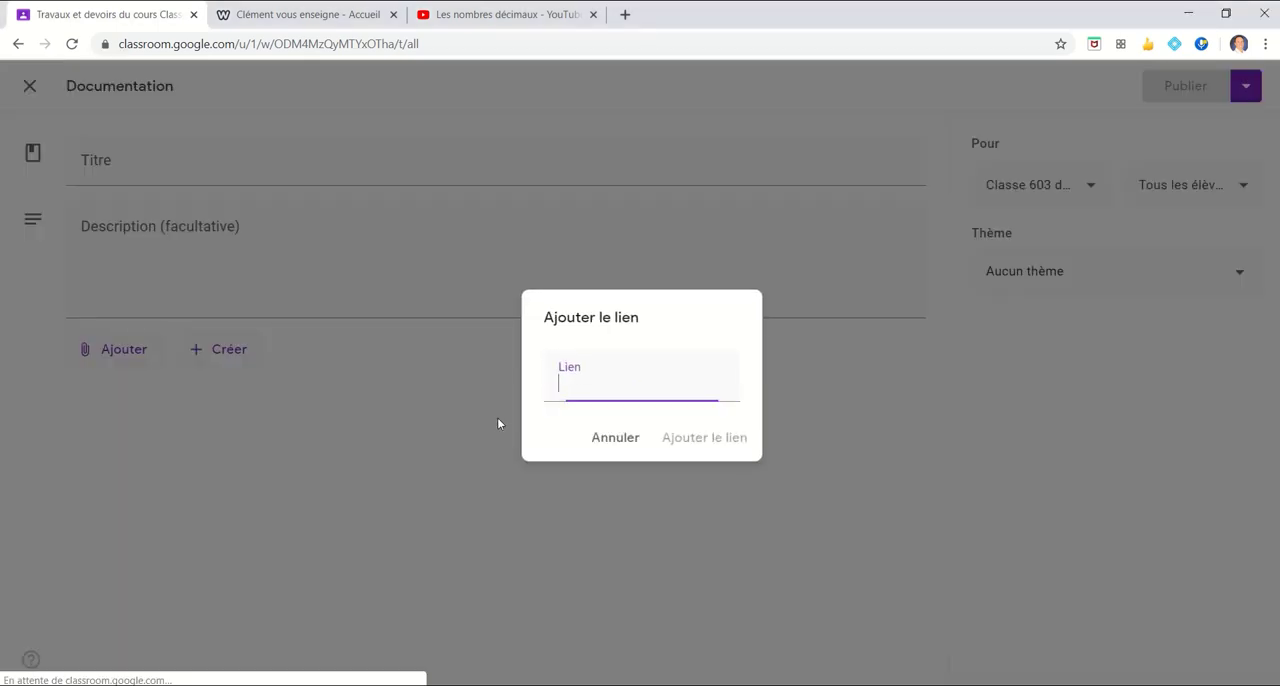
{"action": "key", "text": "ctrl+v"}
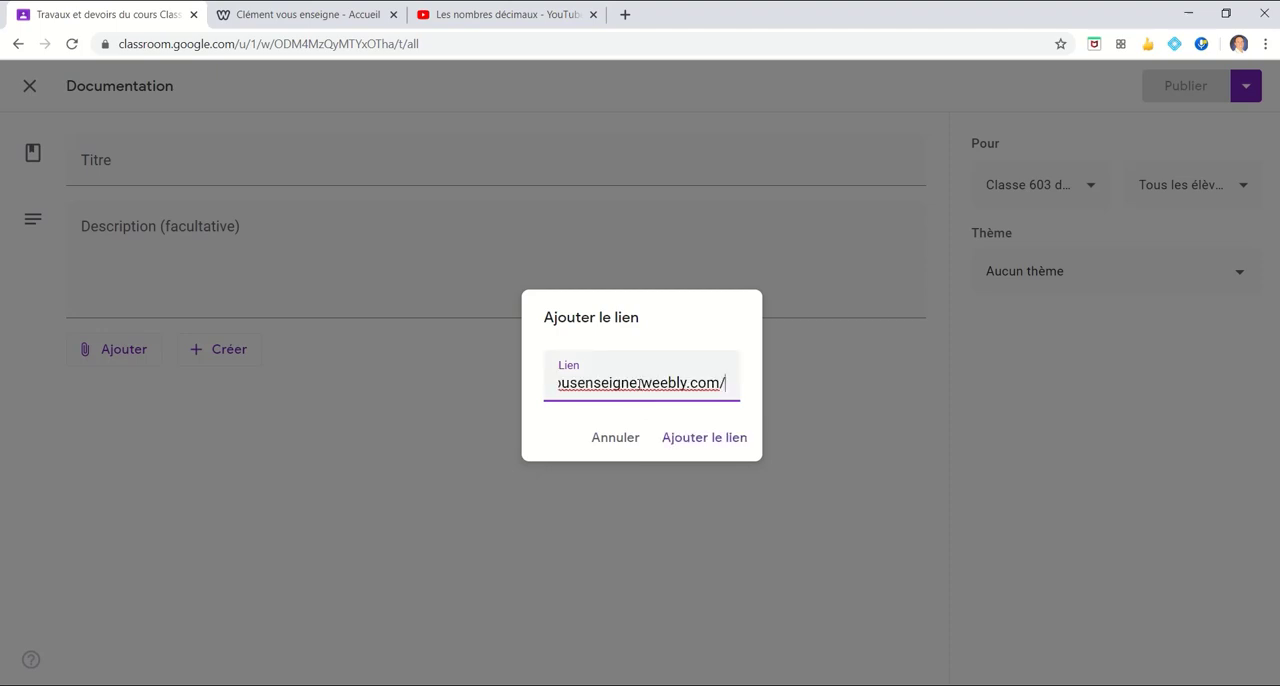
{"action": "left_click", "coordinate": [700, 440]}
Title the documentation post "Site Clément vous enseigne"
{"action": "left_click", "coordinate": [274, 158]}
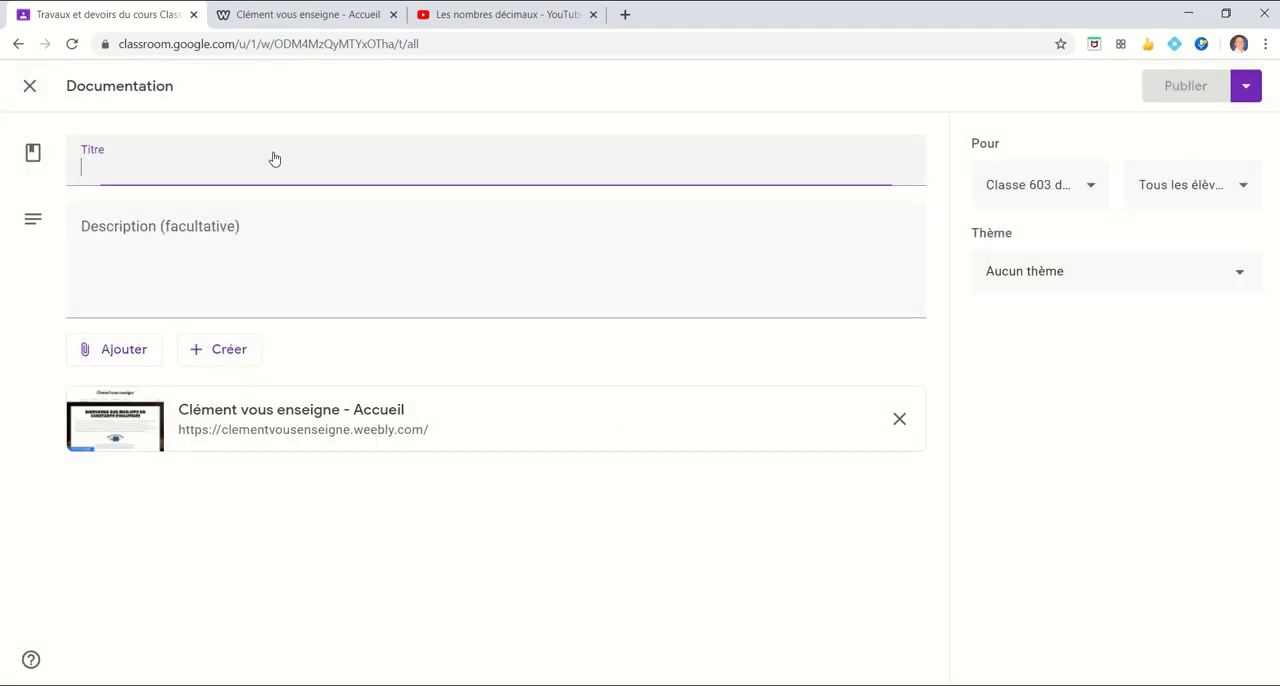
{"action": "type", "text": "Site "}
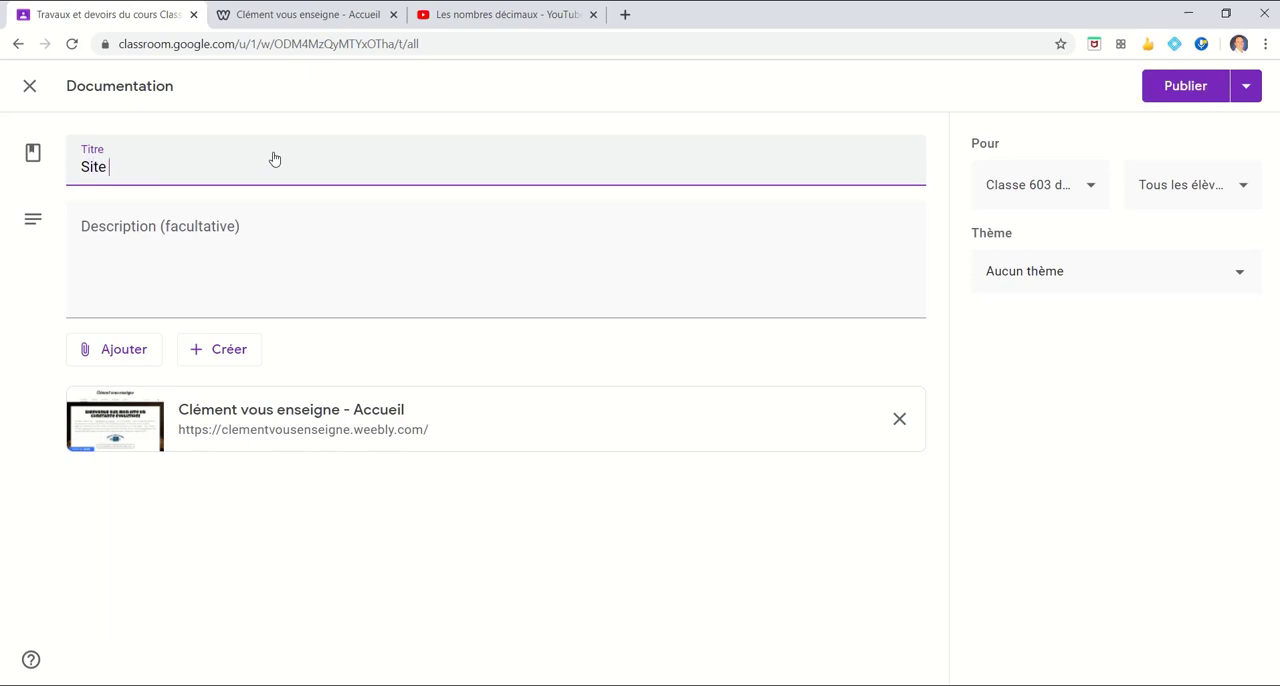
{"action": "type", "text": "Clément vous enseigne"}
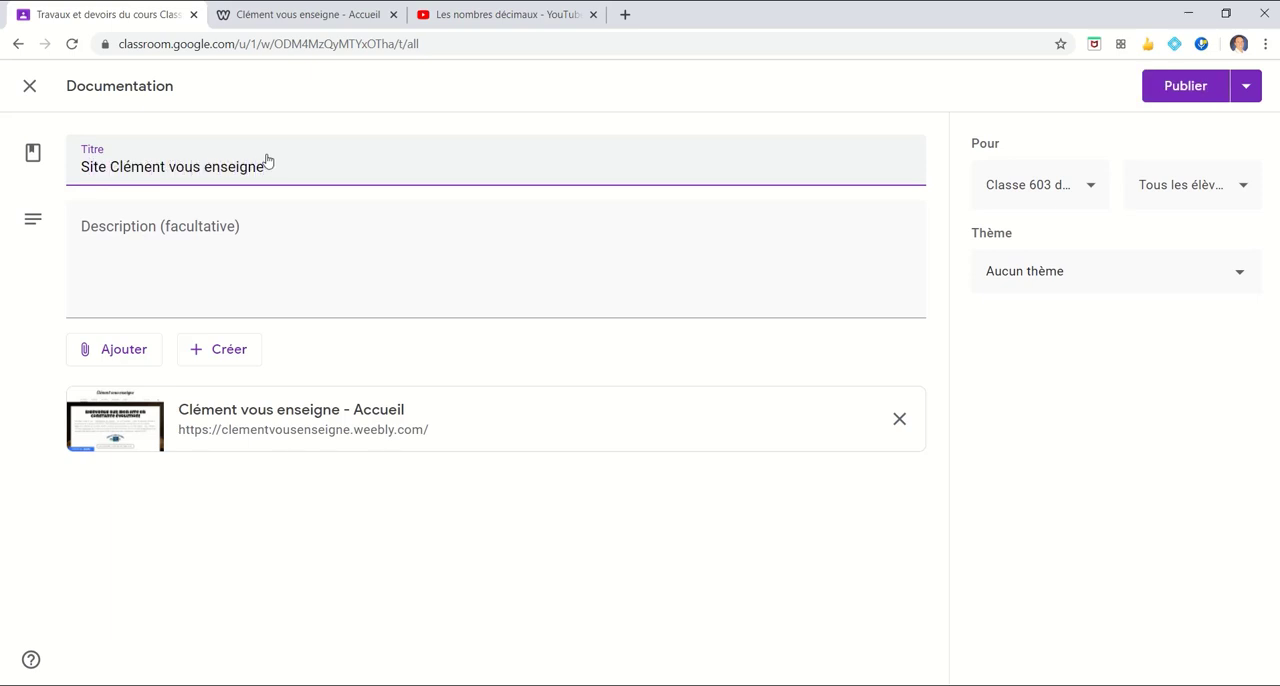
Enter the description "Consultez cet excellent site pour réviser." for the documentation post
{"action": "left_click", "coordinate": [269, 226]}
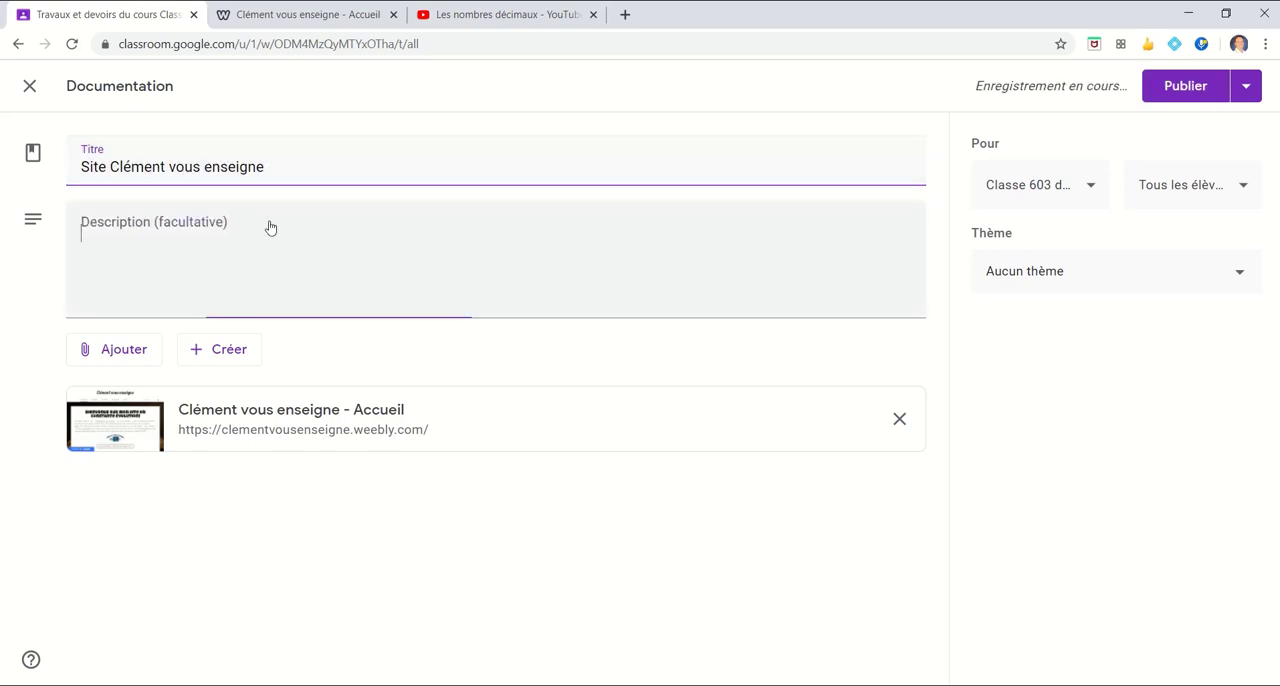
{"action": "type", "text": "Consultez ce"}
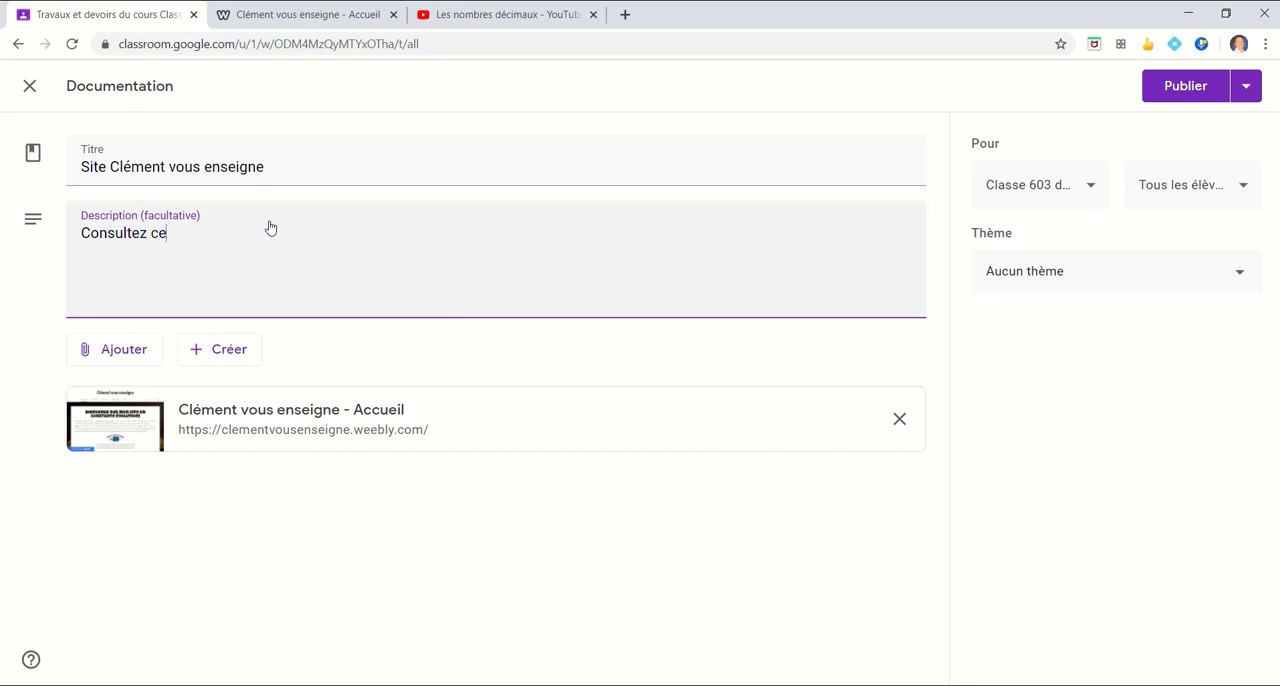
{"action": "type", "text": "t ex"}
{"action": "type", "text": "cellent "}
{"action": "type", "text": "site pou"}
{"action": "type", "text": "r résiv"}
{"action": "key", "text": "BackSpace"}
{"action": "key", "text": "BackSpace"}
{"action": "type", "text": "viser."}
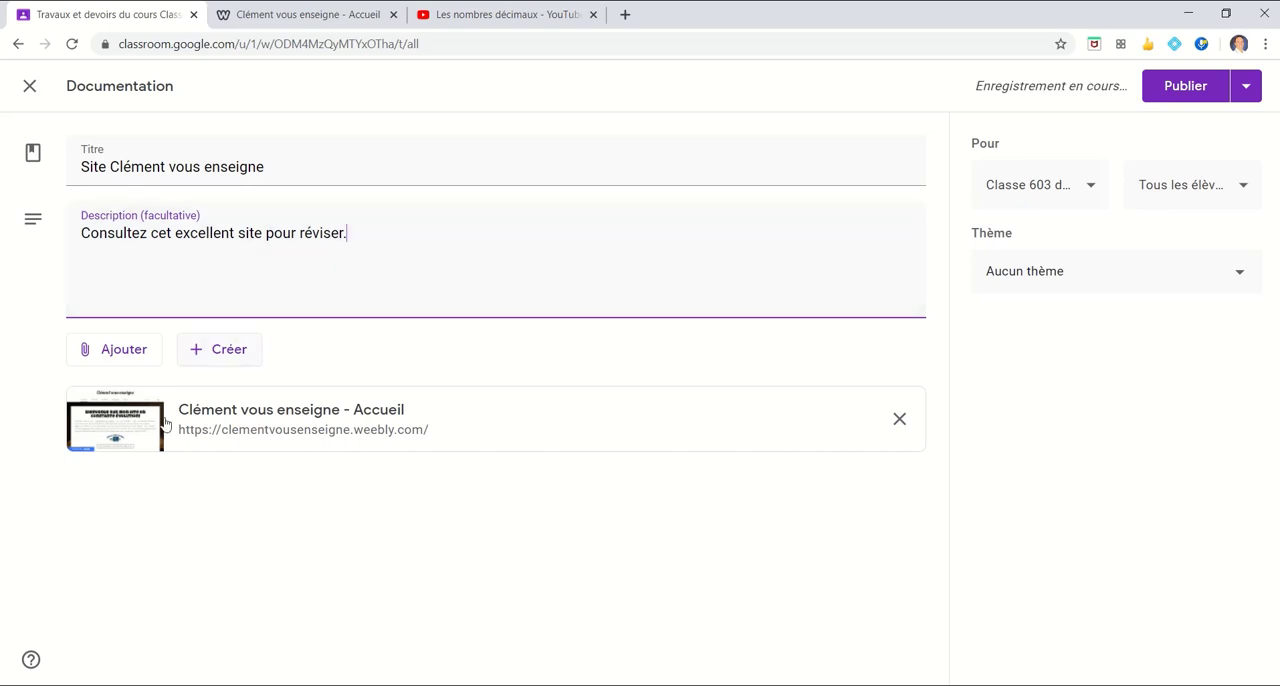
Assign the website post to the theme Mathématiques and publish it
{"action": "left_click", "coordinate": [1240, 285]}
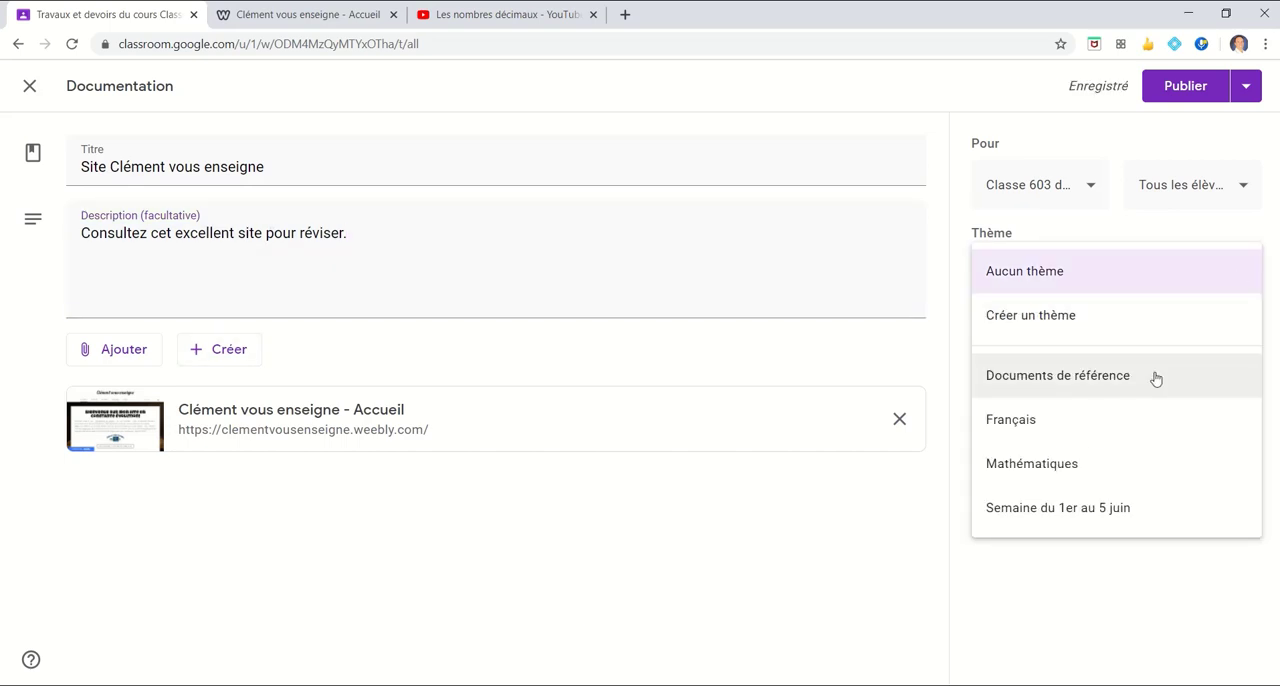
{"action": "left_click", "coordinate": [1107, 473]}
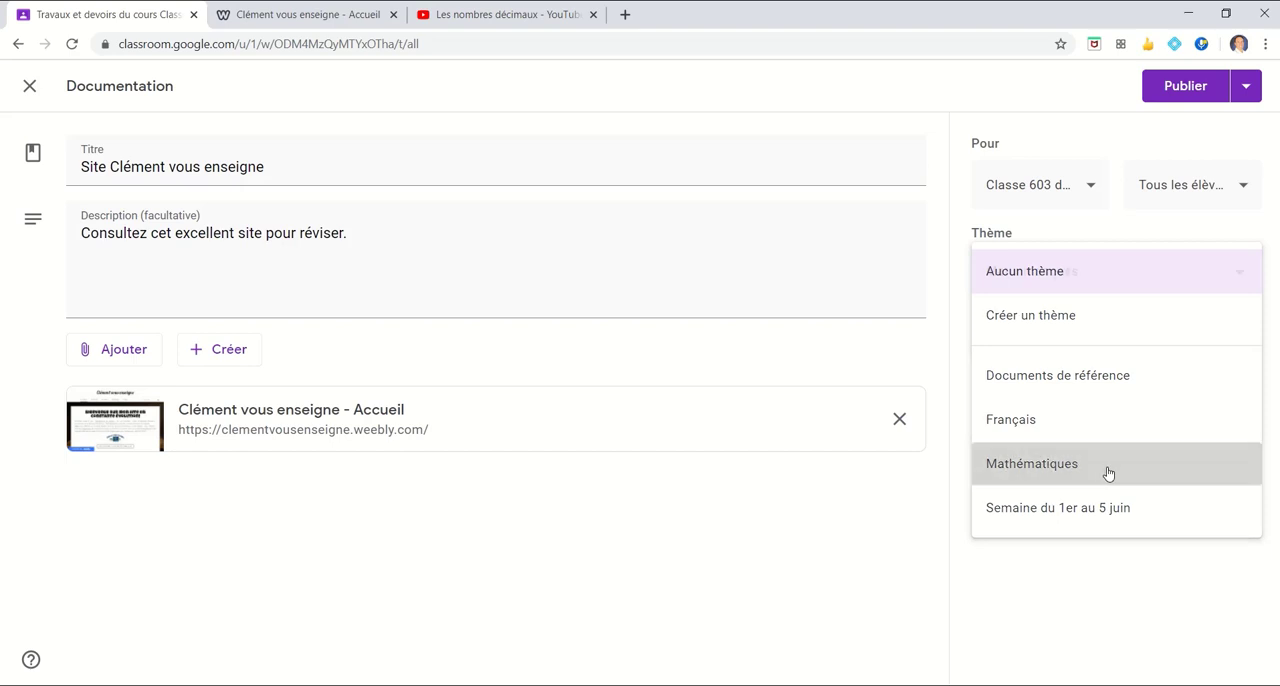
{"action": "left_click", "coordinate": [1172, 88]}
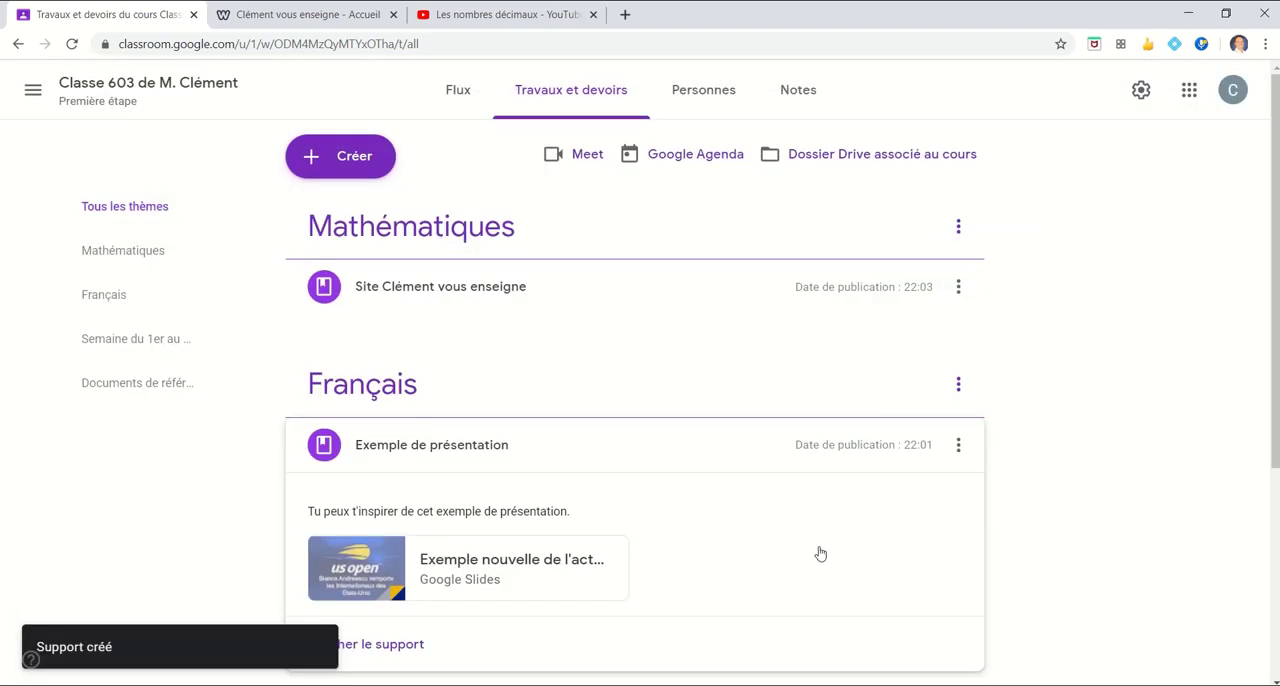
Look through the class themes and expand the published "Site Clément vous enseigne" post under Mathématiques
{"action": "scroll", "coordinate": [780, 440], "scroll_direction": "down", "scroll_amount": 2}
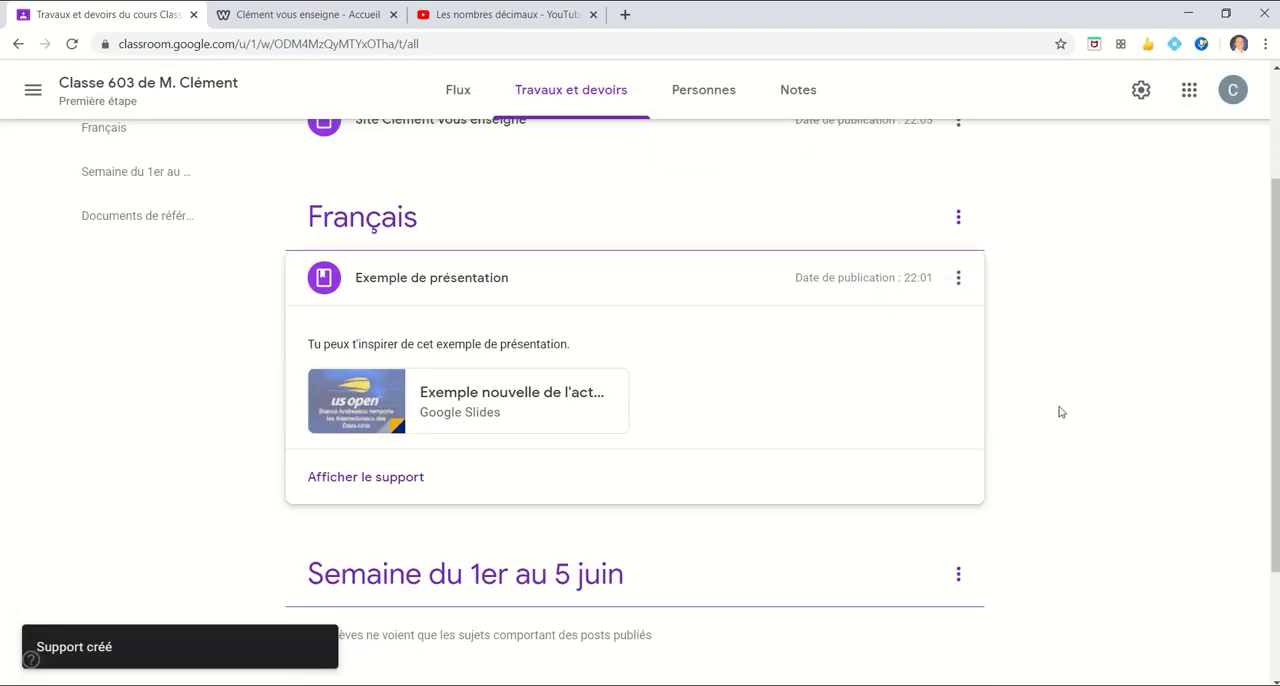
{"action": "scroll", "coordinate": [1040, 408], "scroll_direction": "down", "scroll_amount": 2}
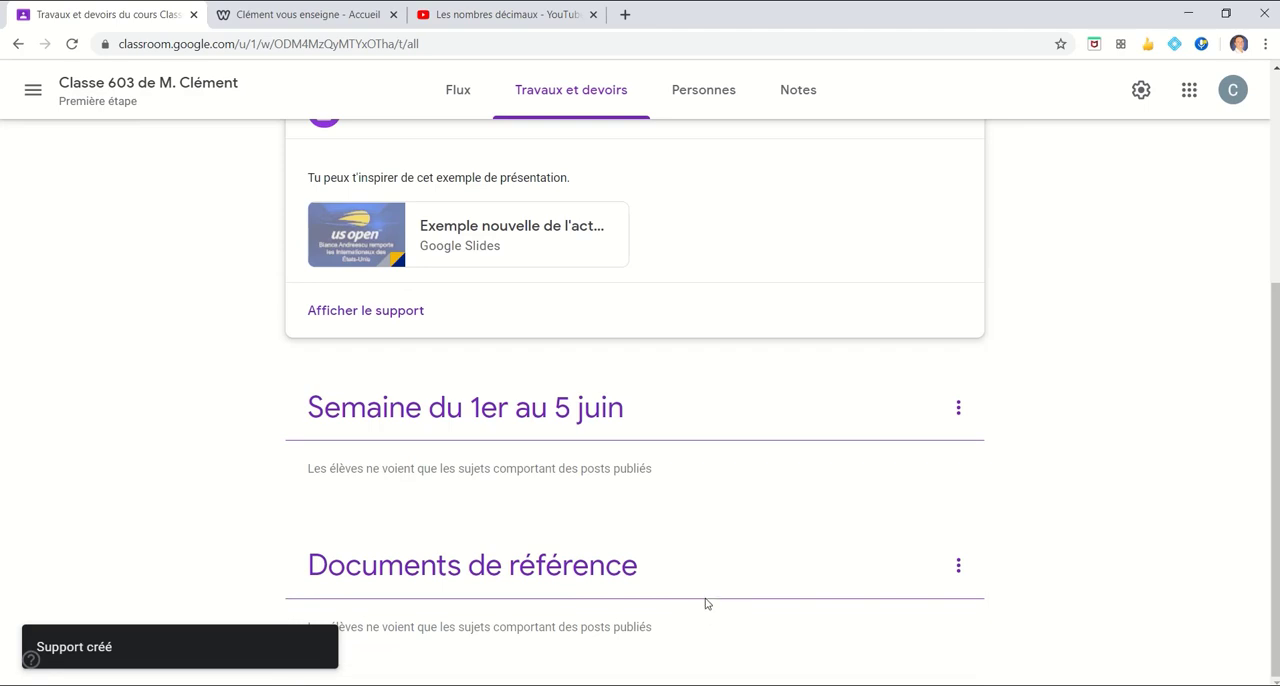
{"action": "scroll", "coordinate": [705, 604], "scroll_direction": "up", "scroll_amount": 5}
{"action": "left_click", "coordinate": [523, 295]}
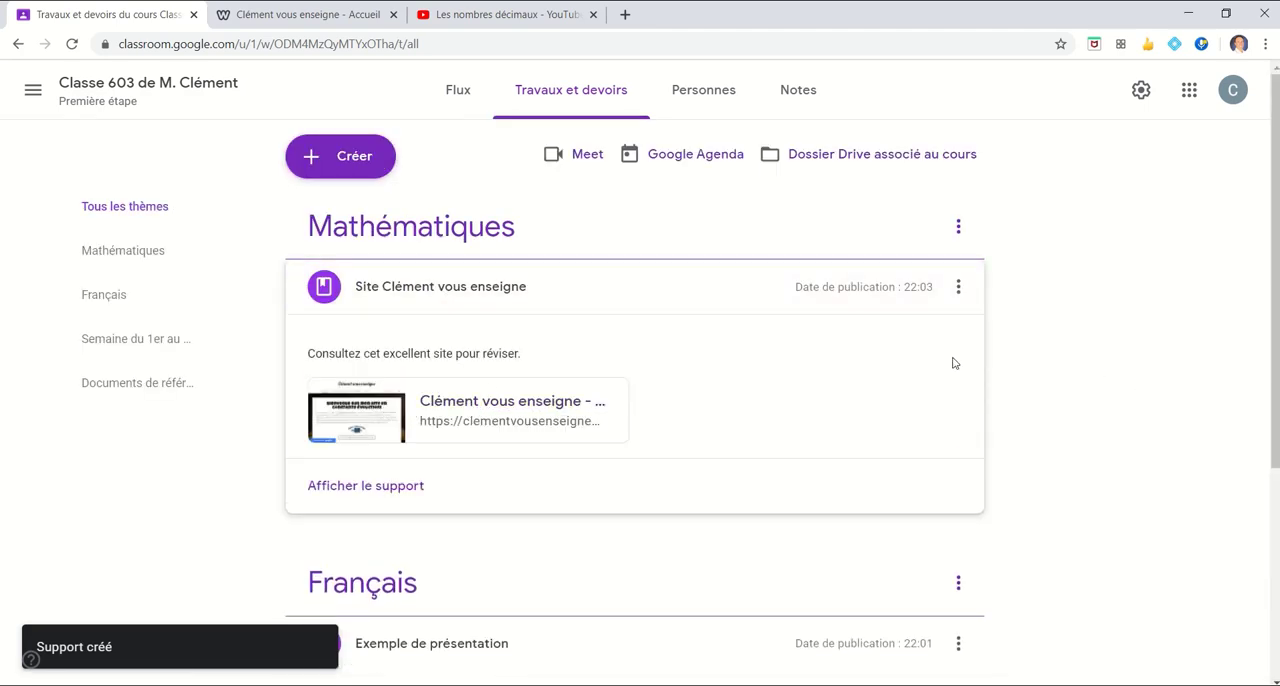
Start a new Documentation post and attach the file "Verbes à étudier.pdf" from the computer's Classroom folder
{"action": "left_click", "coordinate": [340, 156]}
{"action": "left_click", "coordinate": [395, 295]}
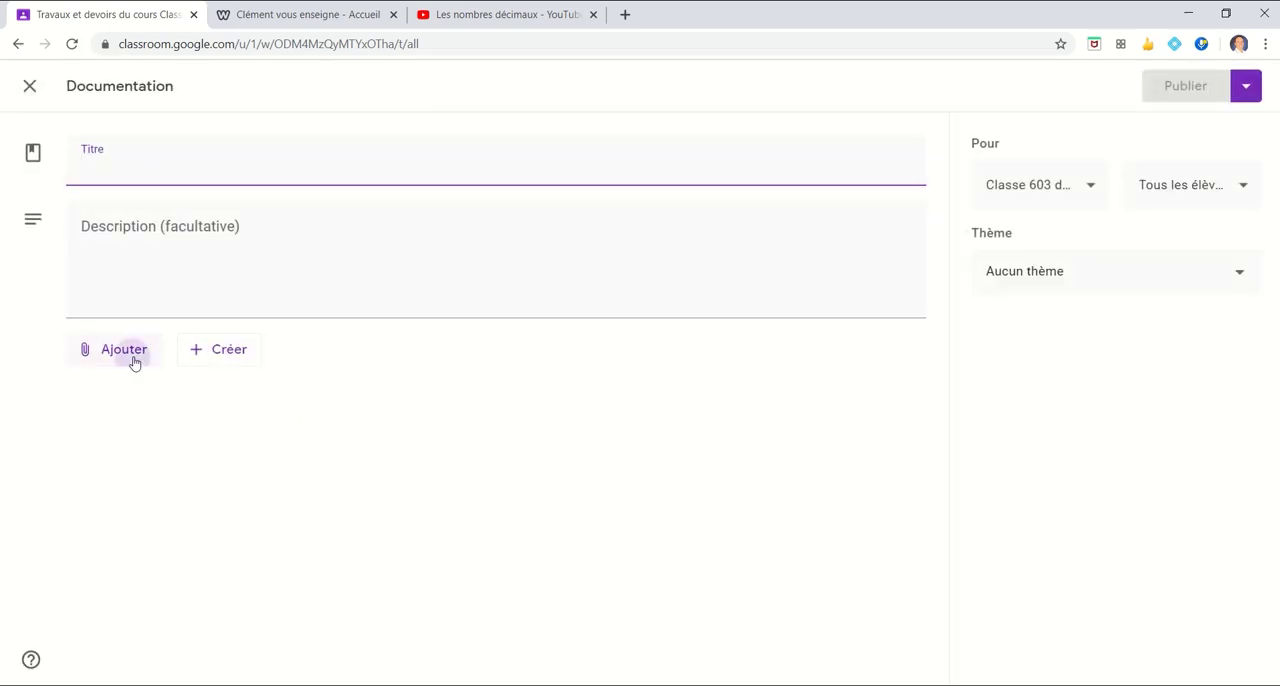
{"action": "left_click", "coordinate": [135, 362]}
{"action": "left_click", "coordinate": [141, 446]}
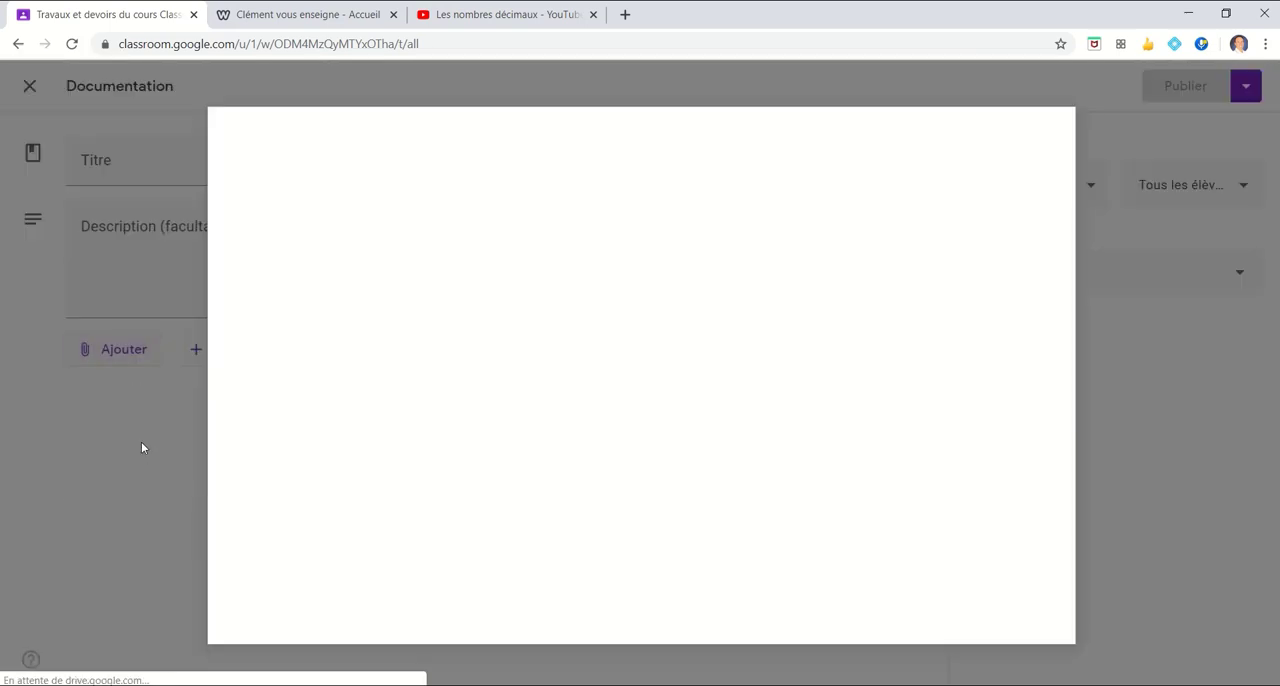
{"action": "left_click", "coordinate": [800, 684]}
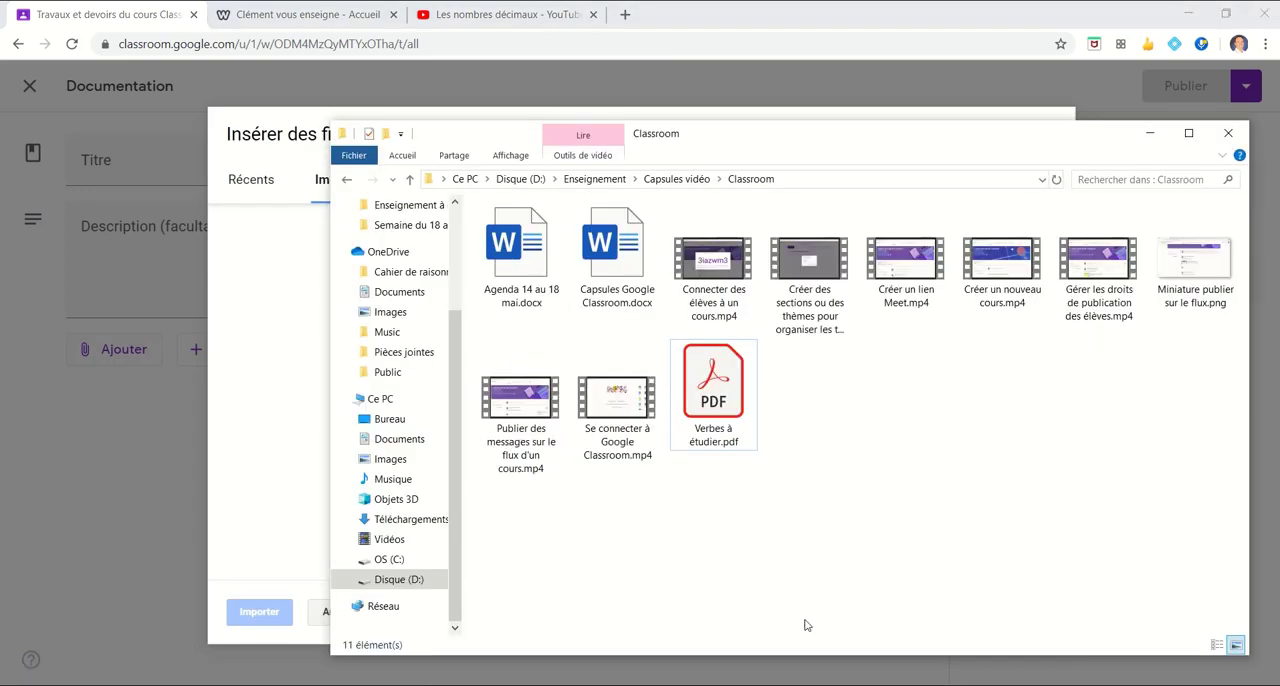
{"action": "left_click", "coordinate": [720, 386]}
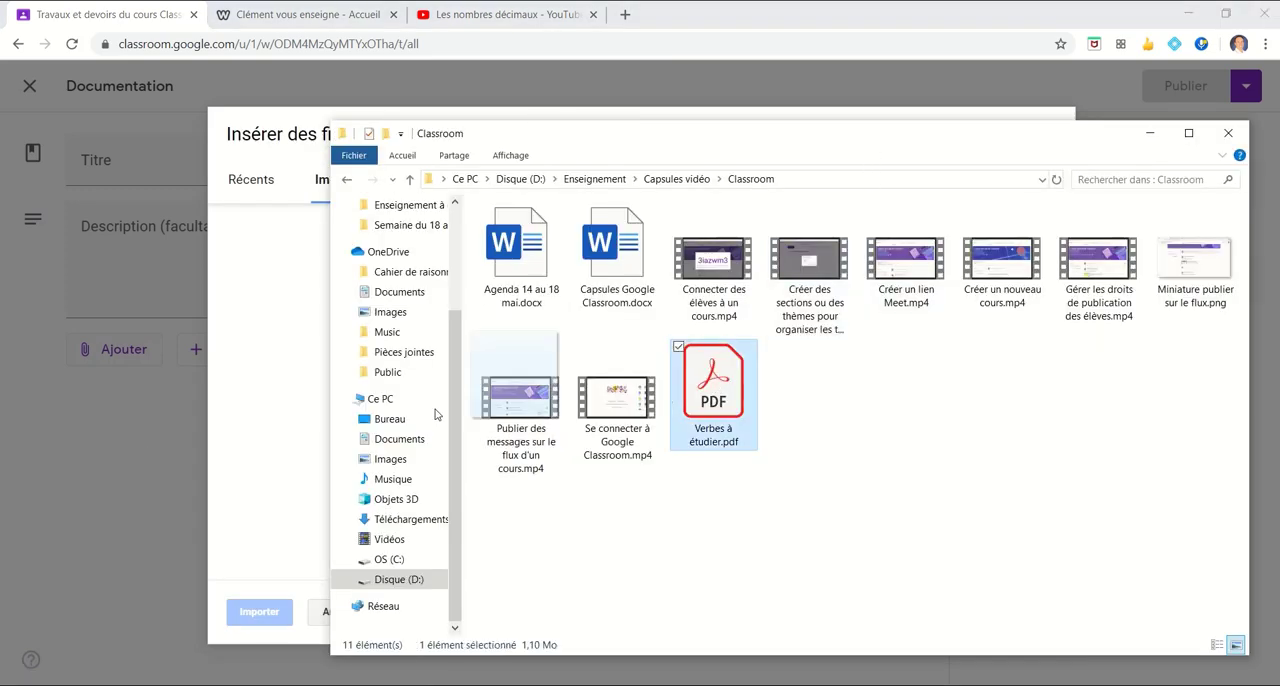
{"action": "left_click_drag", "start_coordinate": [436, 414], "coordinate": [266, 411]}
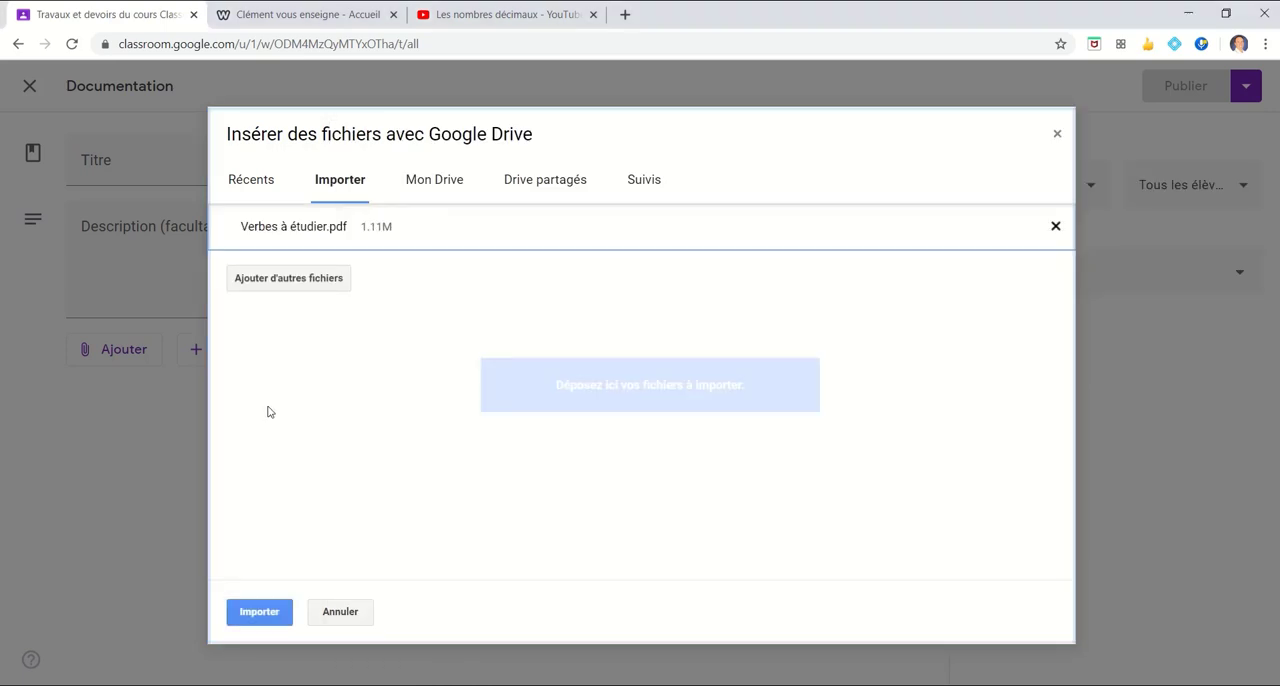
{"action": "left_click", "coordinate": [262, 612]}
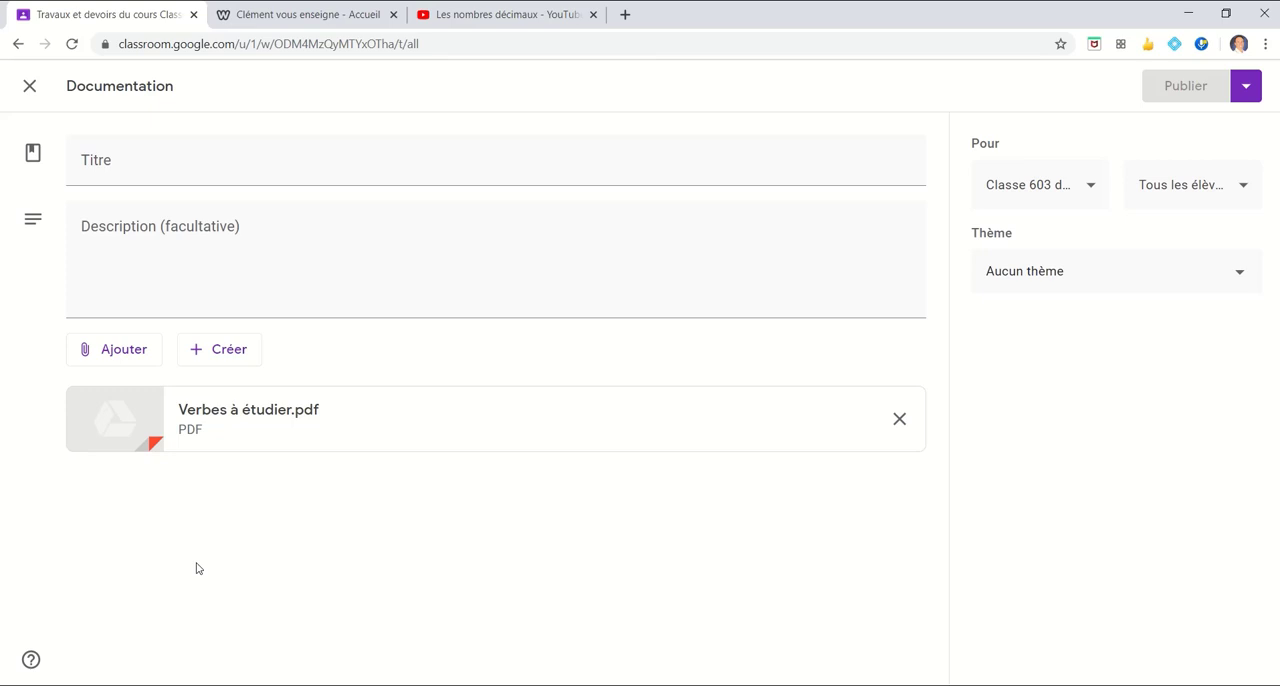
Title the post with the attached PDF "Verbes à étudier"
{"action": "left_click", "coordinate": [244, 170]}
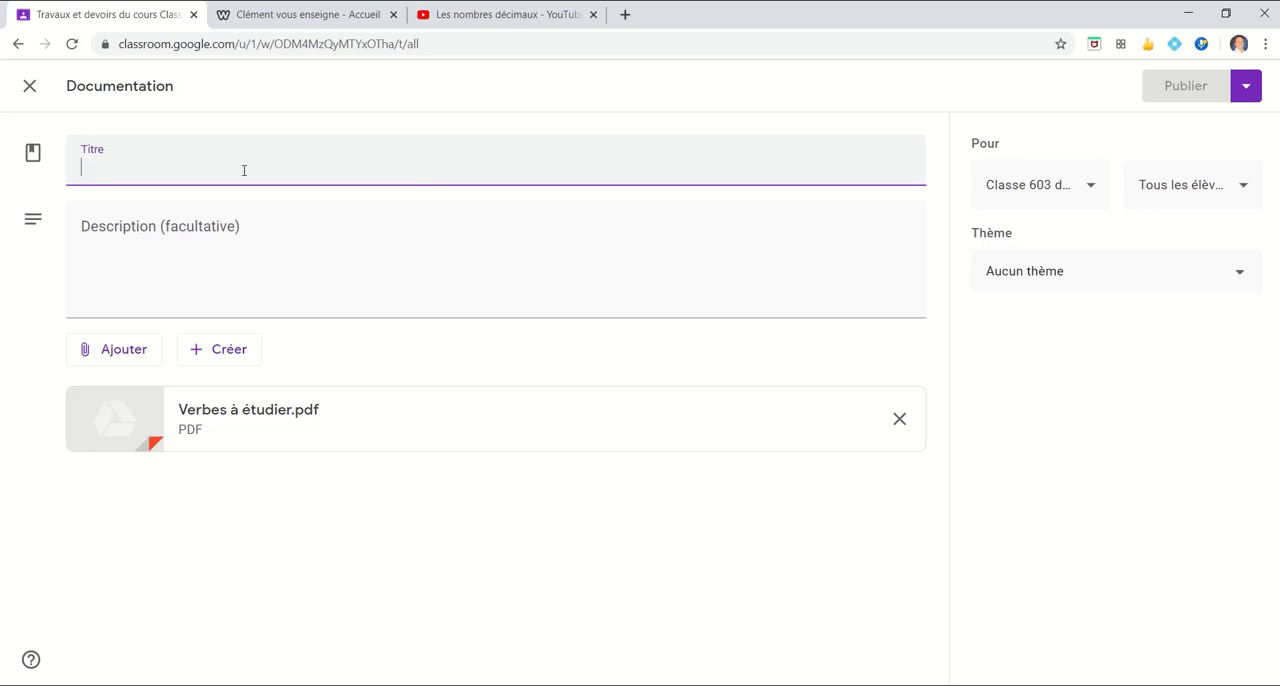
{"action": "type", "text": "Verb"}
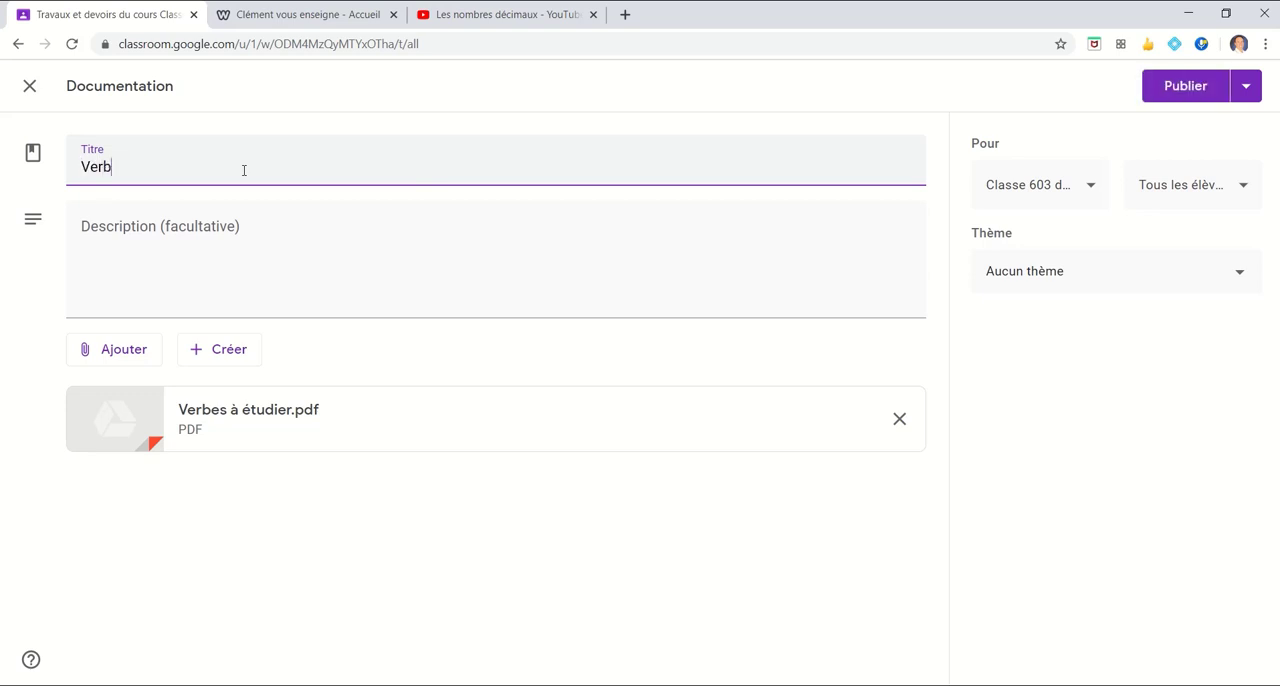
{"action": "type", "text": "es à étudier"}
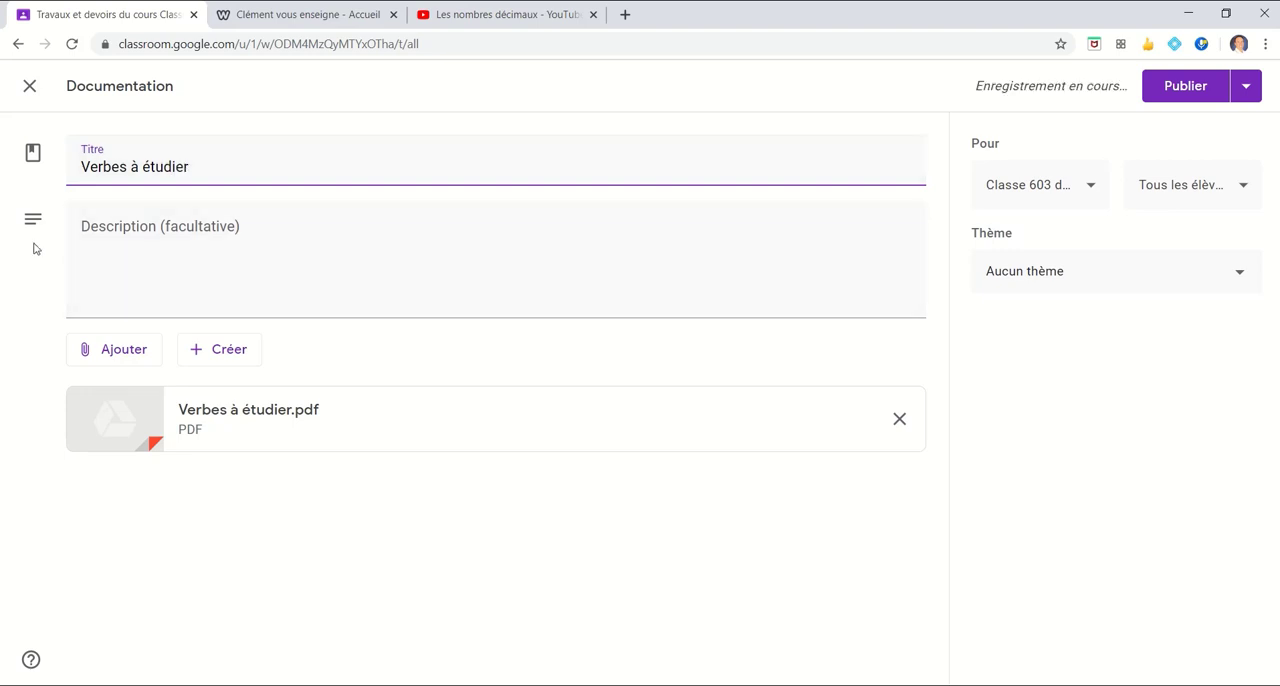
Assign the "Verbes à étudier" post to the theme Documents de référence and publish it
{"action": "left_click", "coordinate": [1200, 271]}
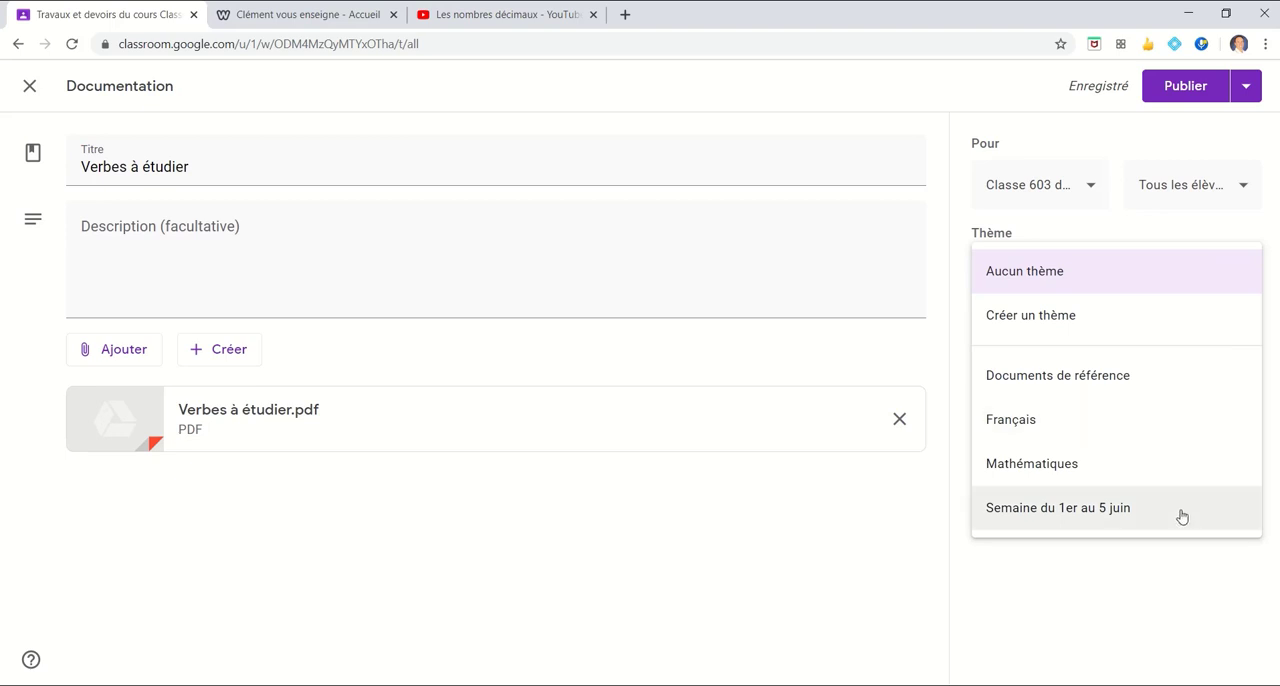
{"action": "left_click", "coordinate": [1115, 378]}
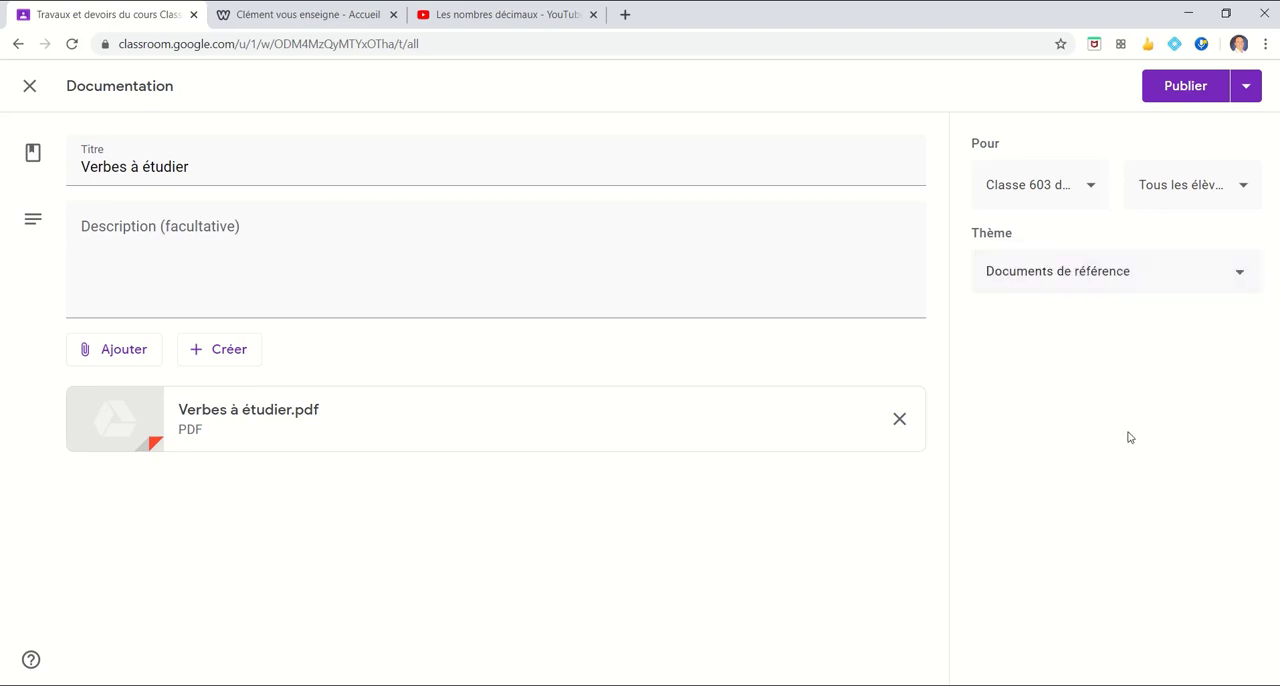
{"action": "left_click", "coordinate": [1186, 86]}
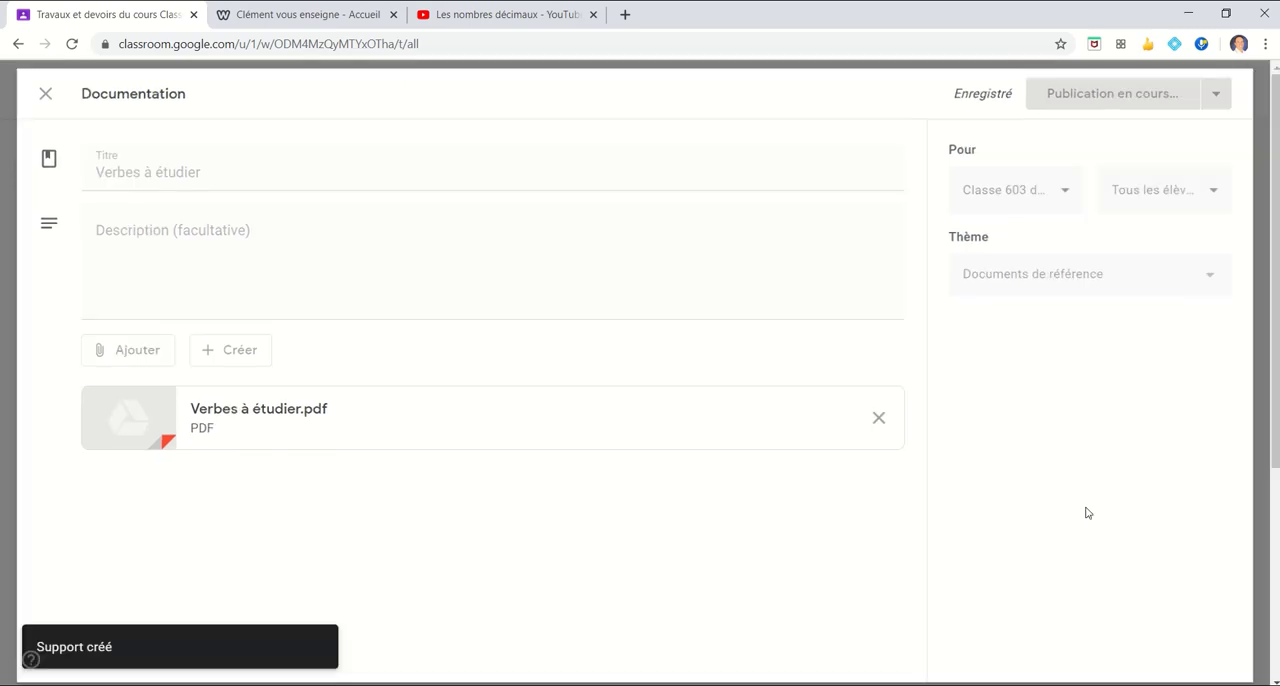
Start another Documentation post and choose to attach a YouTube video to it
{"action": "left_click", "coordinate": [338, 155]}
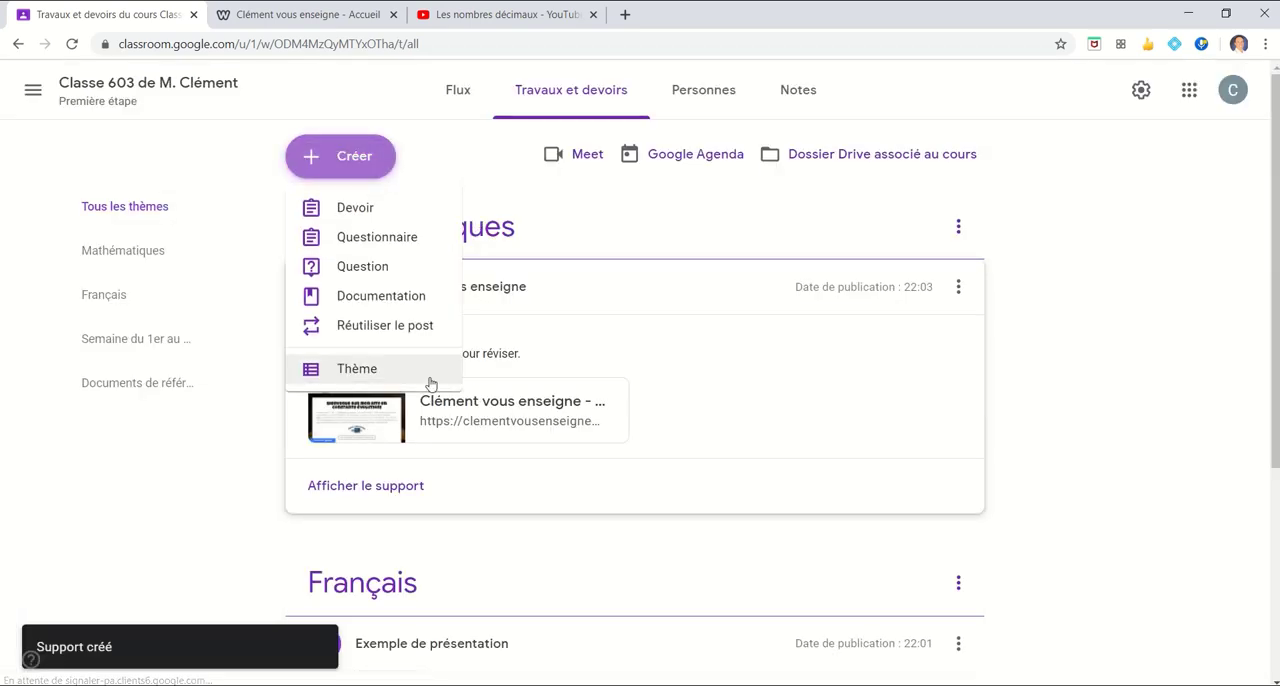
{"action": "left_click", "coordinate": [379, 293]}
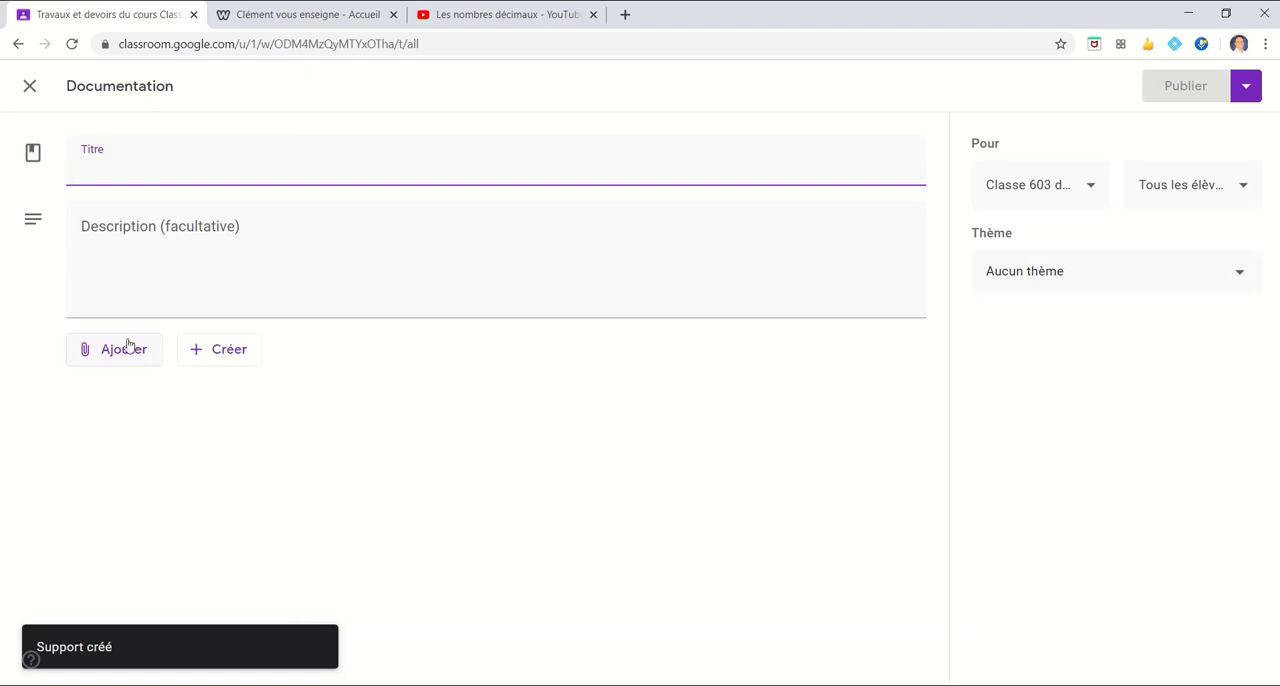
{"action": "left_click", "coordinate": [126, 346]}
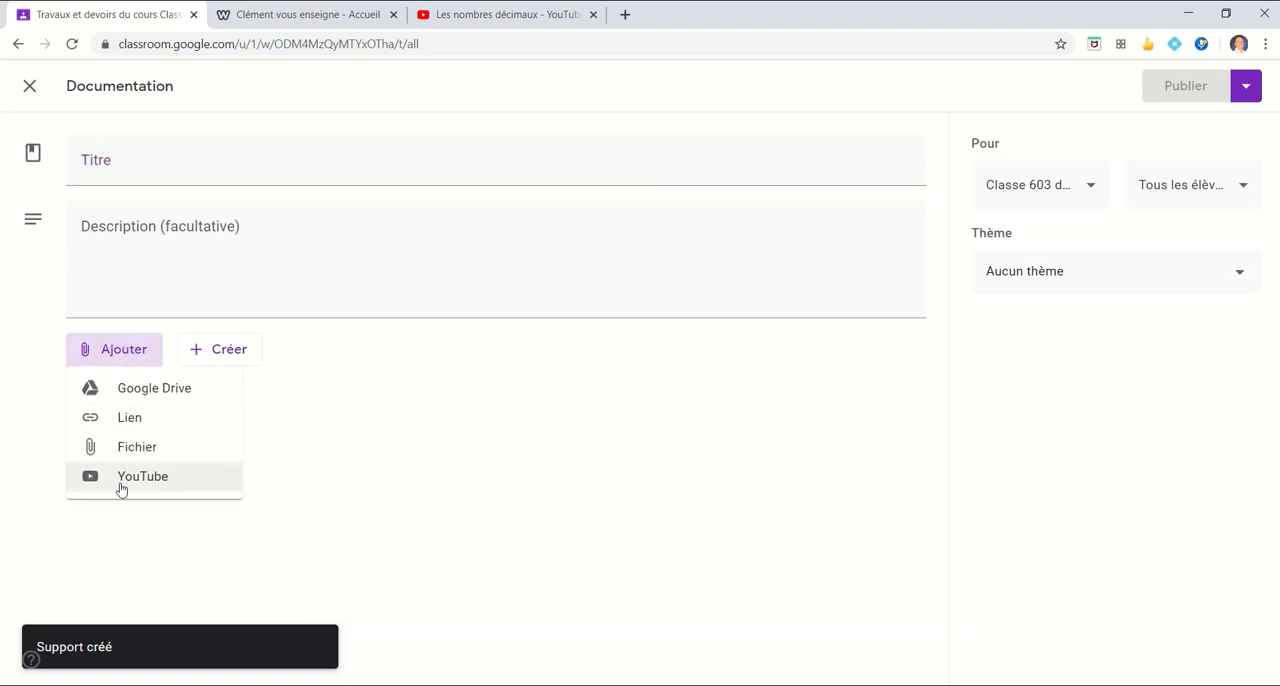
{"action": "left_click", "coordinate": [121, 478]}
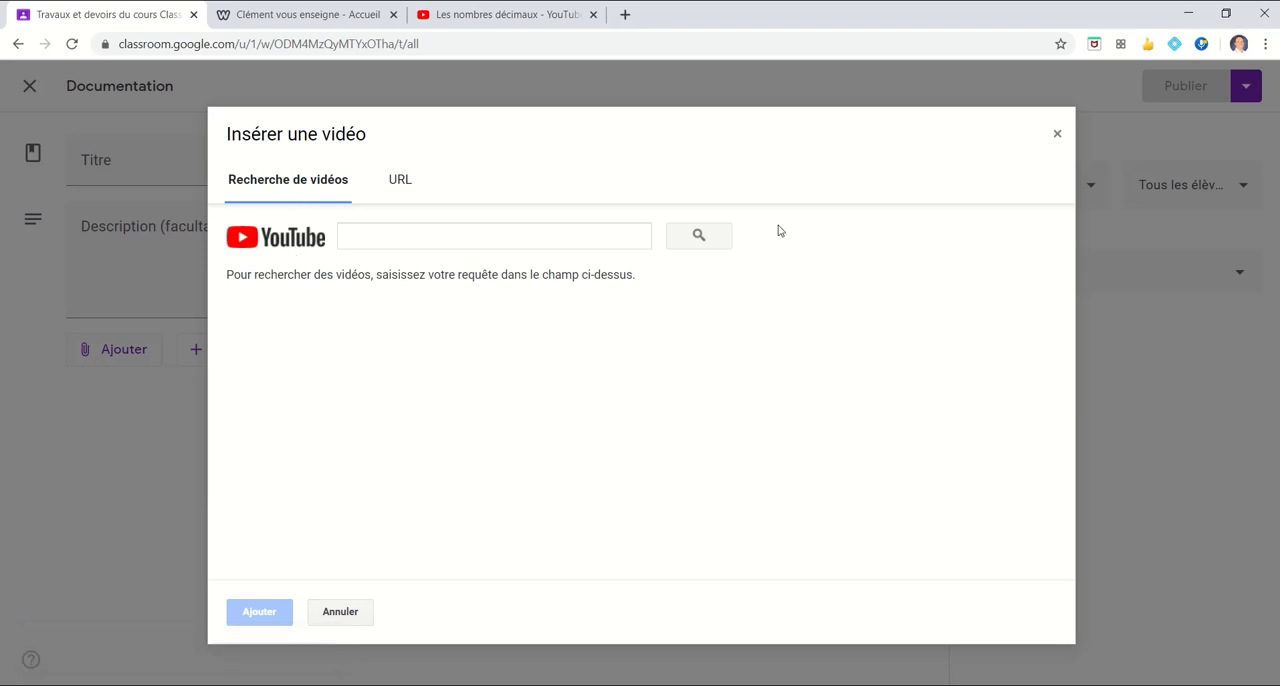
Copy the address of the open YouTube video "Les nombres décimaux" and attach the video to the post by its URL
{"action": "left_click", "coordinate": [507, 12]}
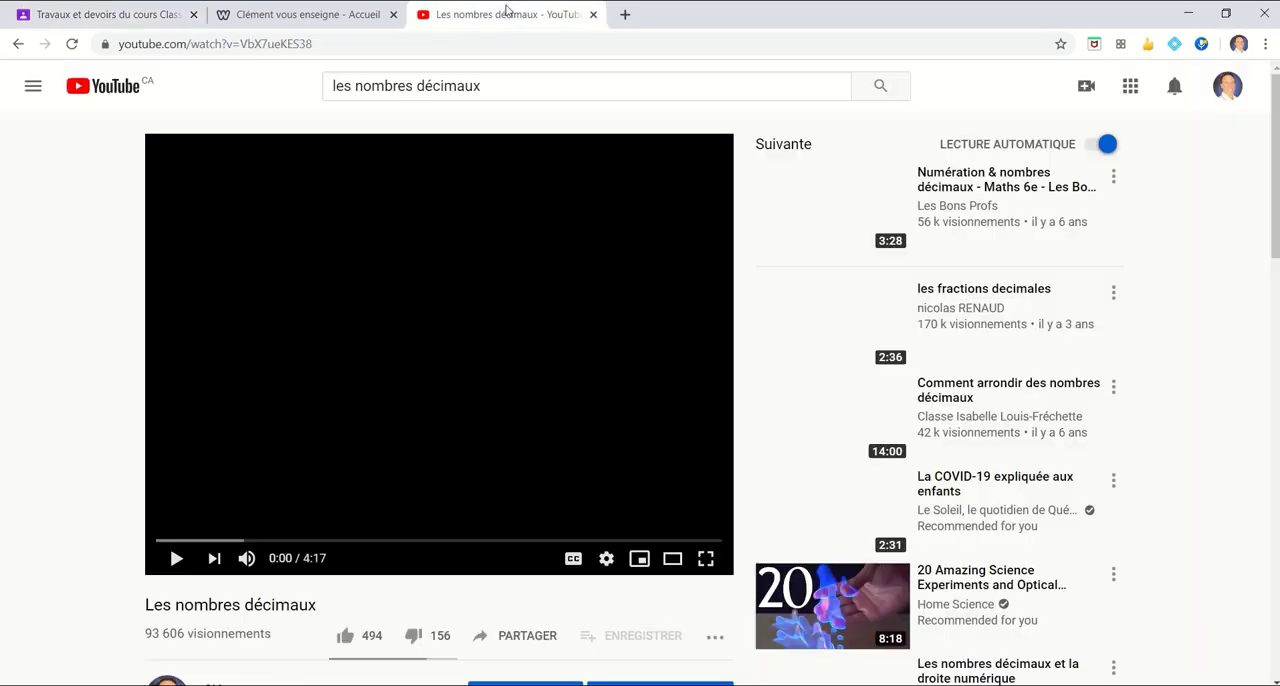
{"action": "left_click", "coordinate": [361, 47]}
{"action": "key", "text": "ctrl+c"}
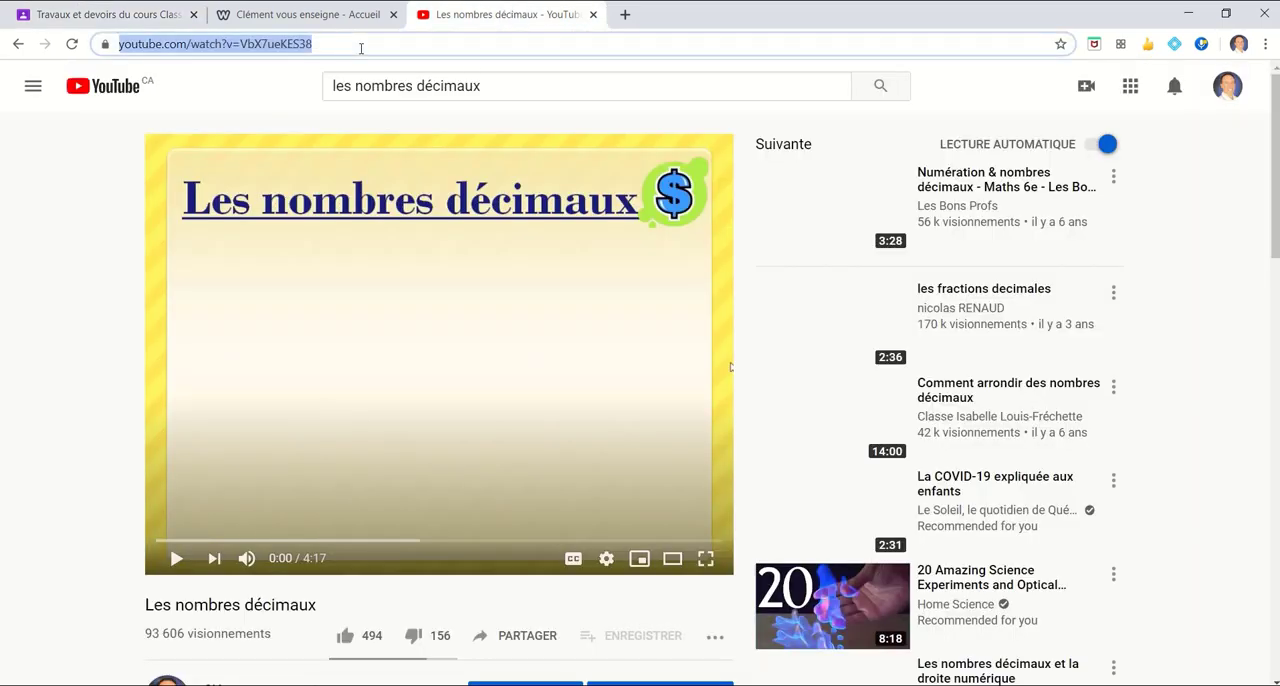
{"action": "left_click", "coordinate": [100, 14]}
{"action": "left_click", "coordinate": [401, 175]}
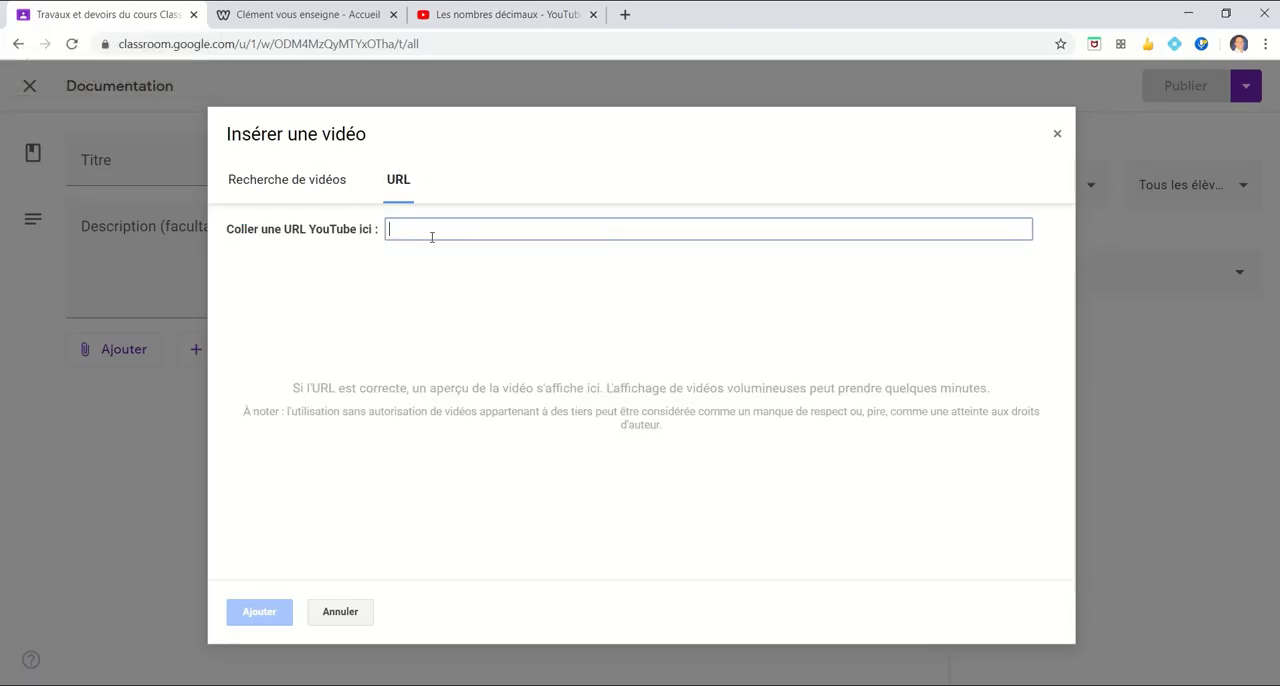
{"action": "key", "text": "ctrl+v"}
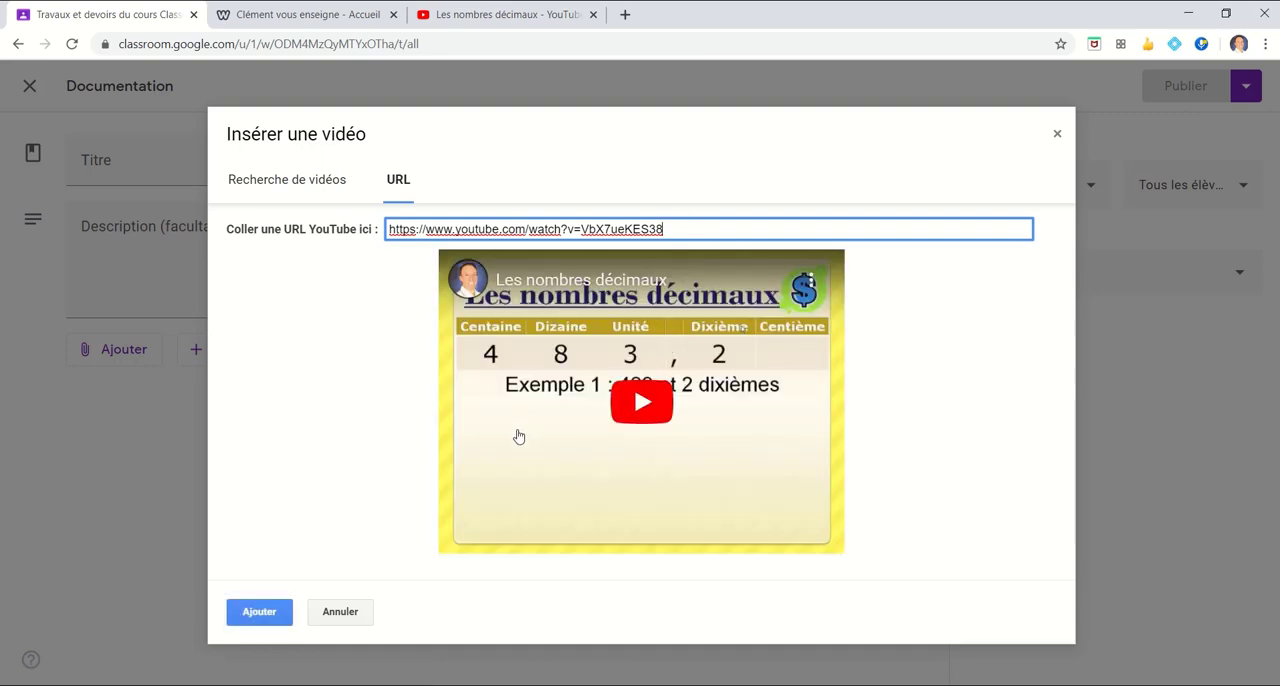
{"action": "left_click", "coordinate": [259, 611]}
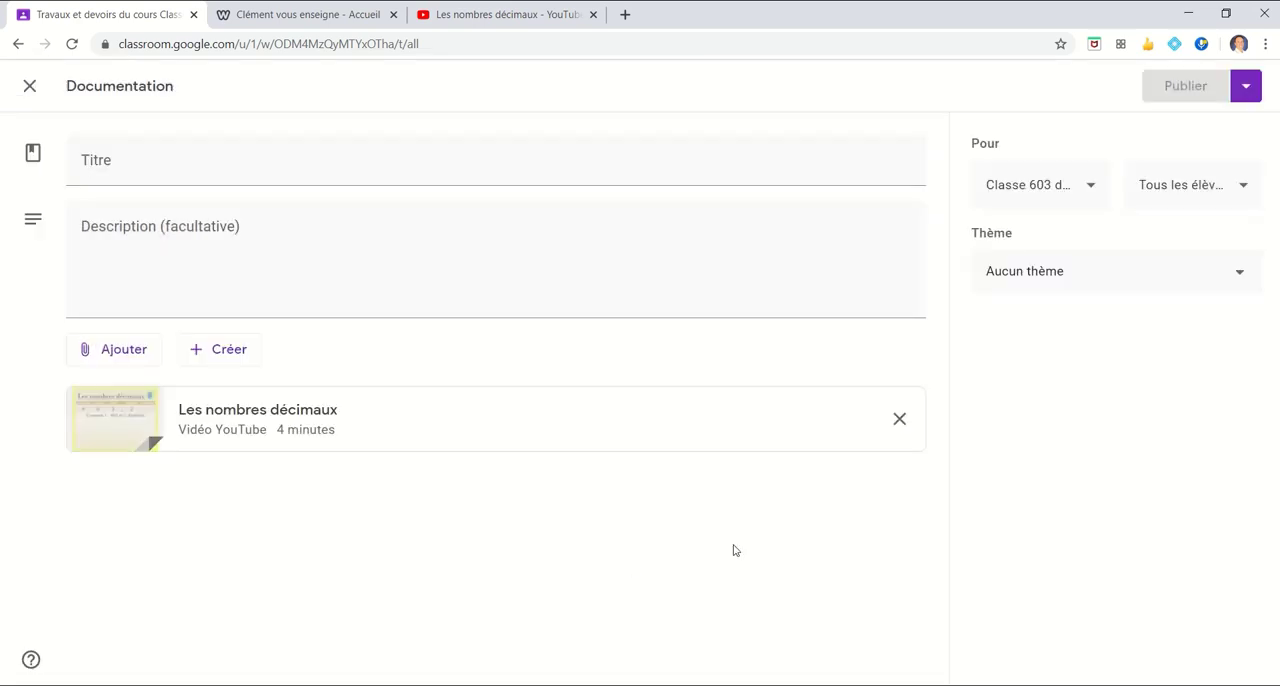
Title the post with the attached YouTube video "Vidéo sur les nombres décimaux"
{"action": "left_click", "coordinate": [160, 172]}
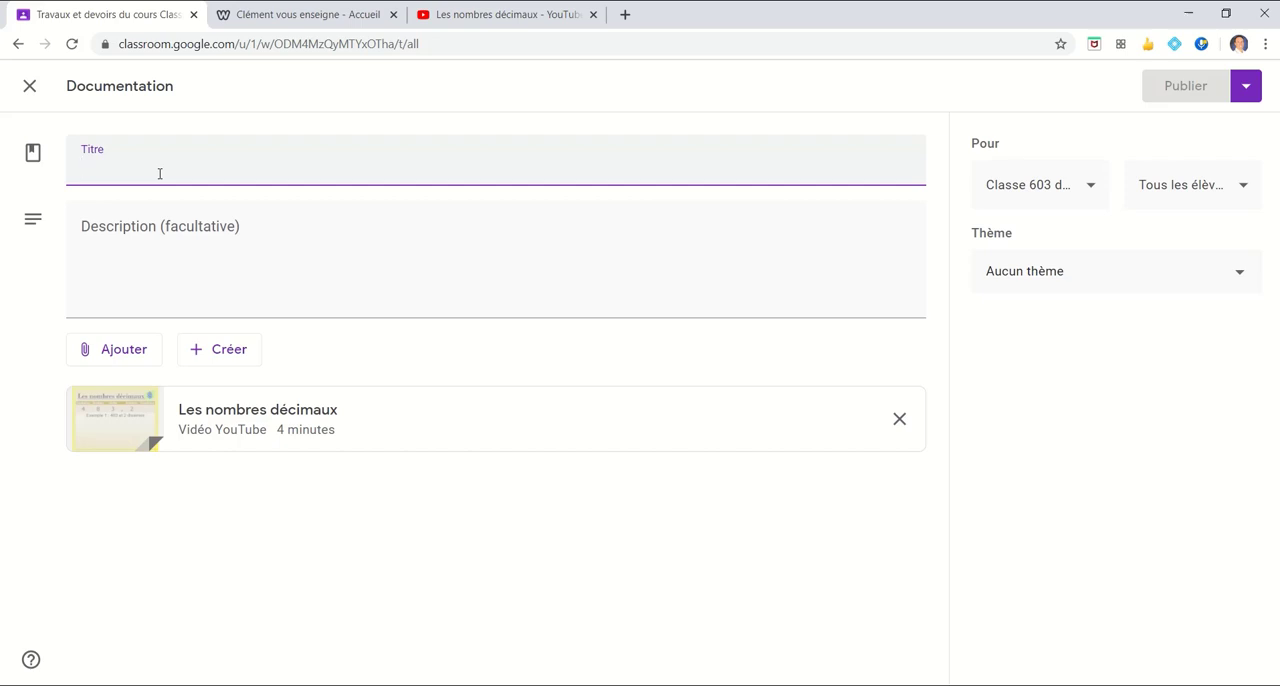
{"action": "type", "text": "Vidéo sur les "}
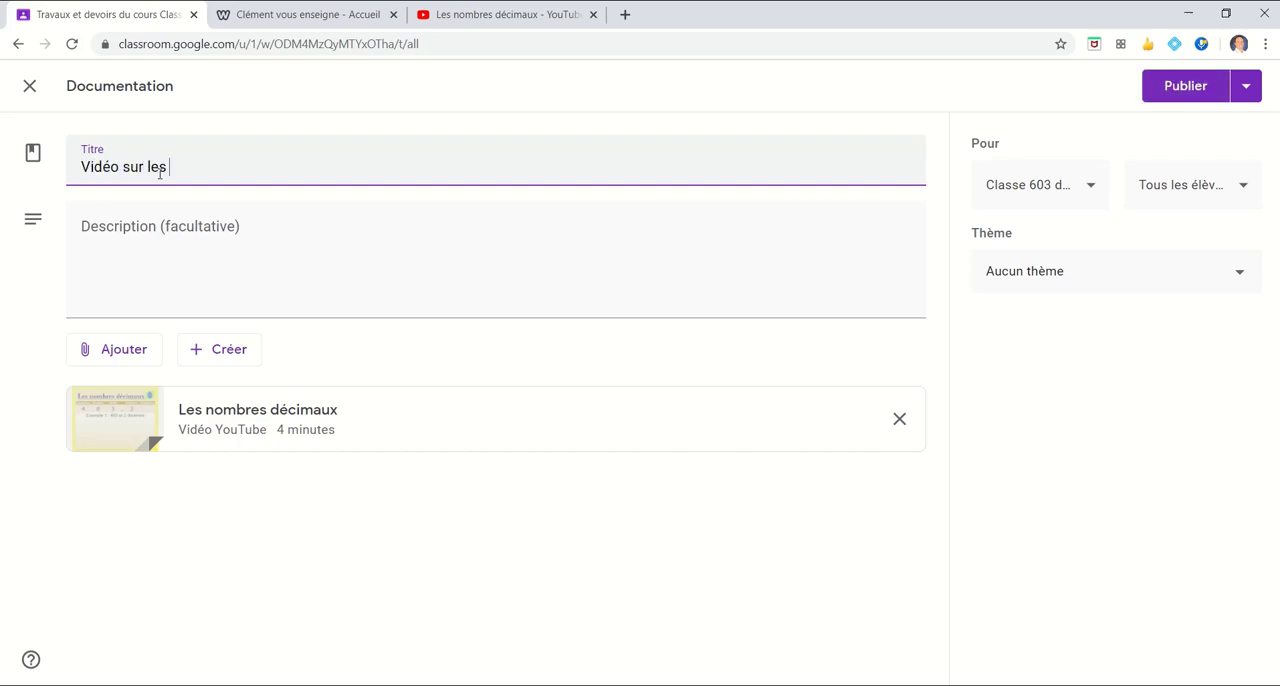
{"action": "type", "text": "nombreu"}
{"action": "type", "text": "décimaux"}
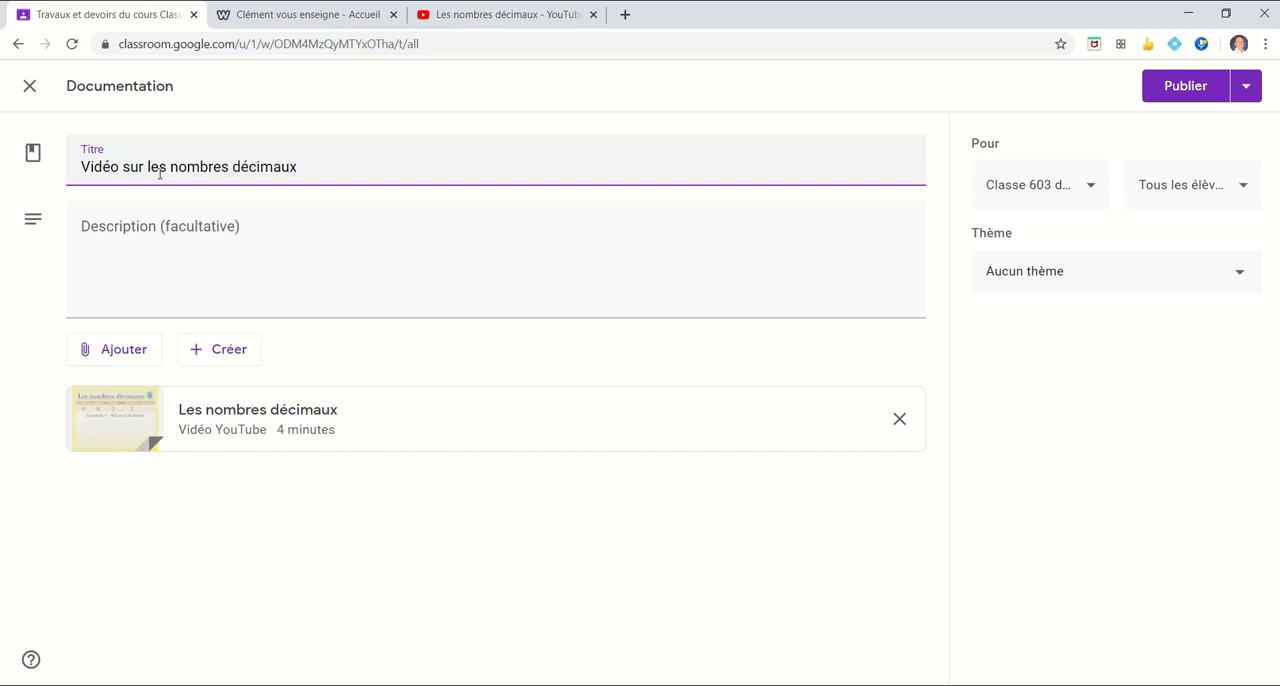
Assign the "Vidéo sur les nombres décimaux" post to the theme Semaine du 1er au 5 juin and publish it
{"action": "left_click", "coordinate": [1170, 290]}
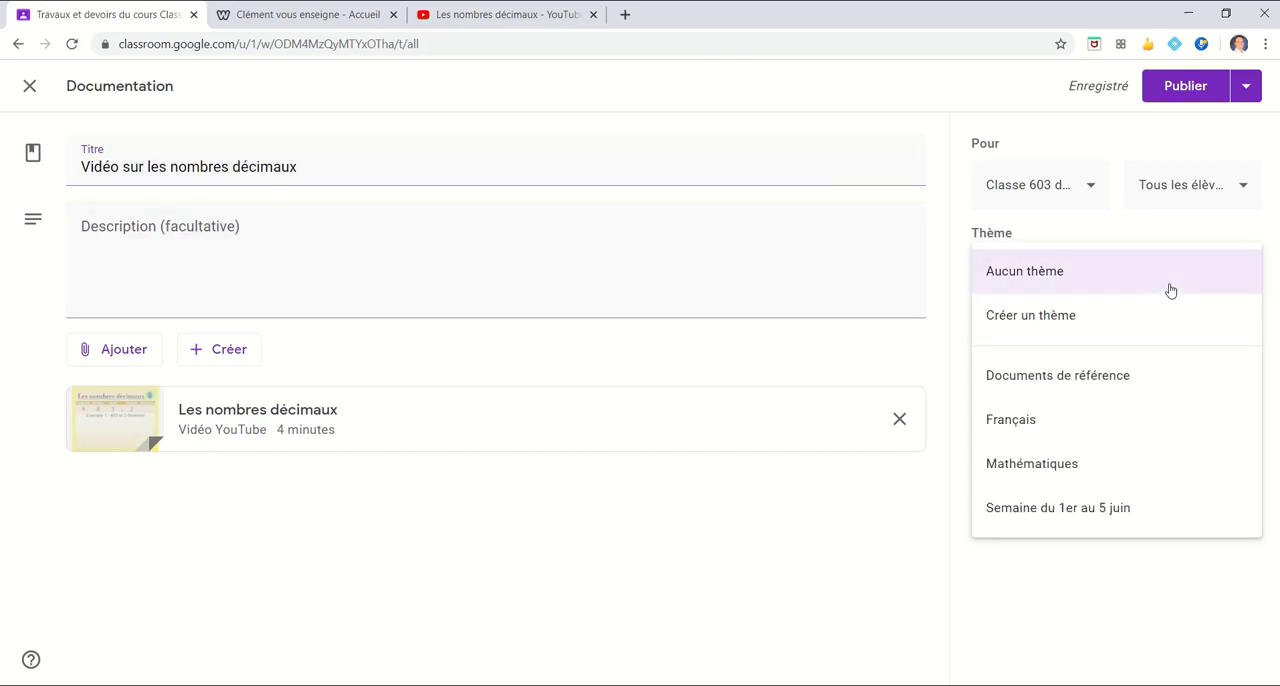
{"action": "left_click", "coordinate": [1072, 464]}
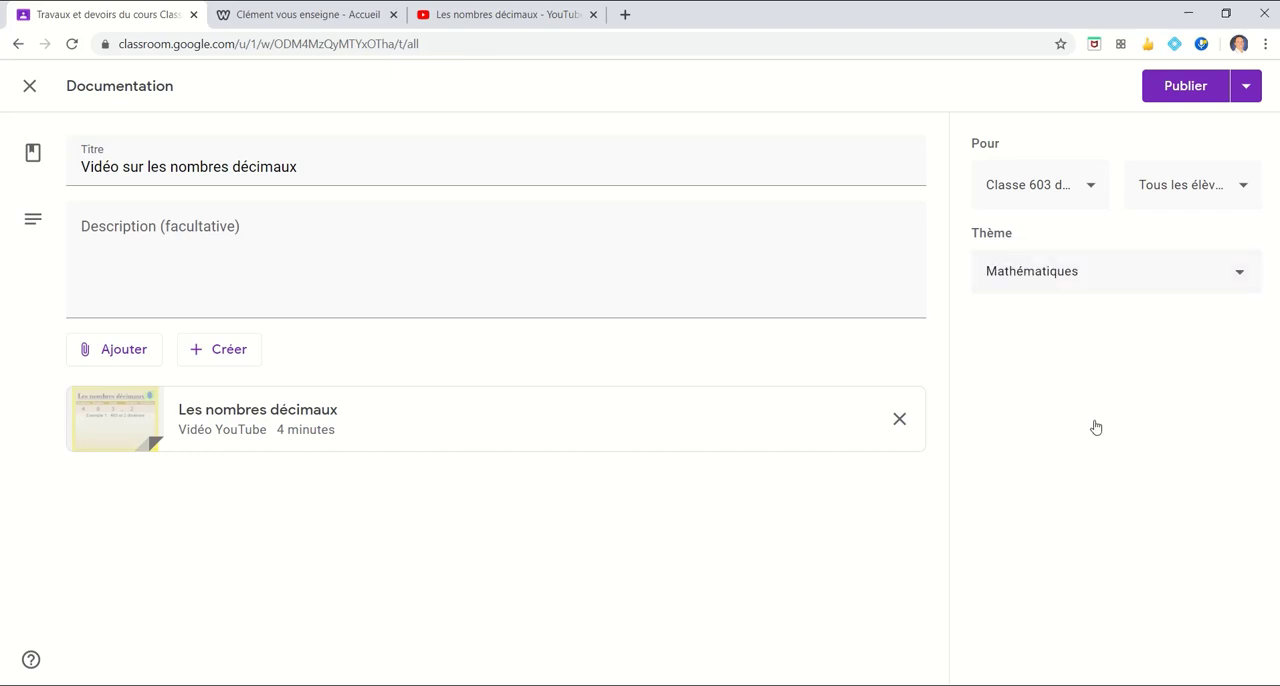
{"action": "left_click", "coordinate": [1216, 286]}
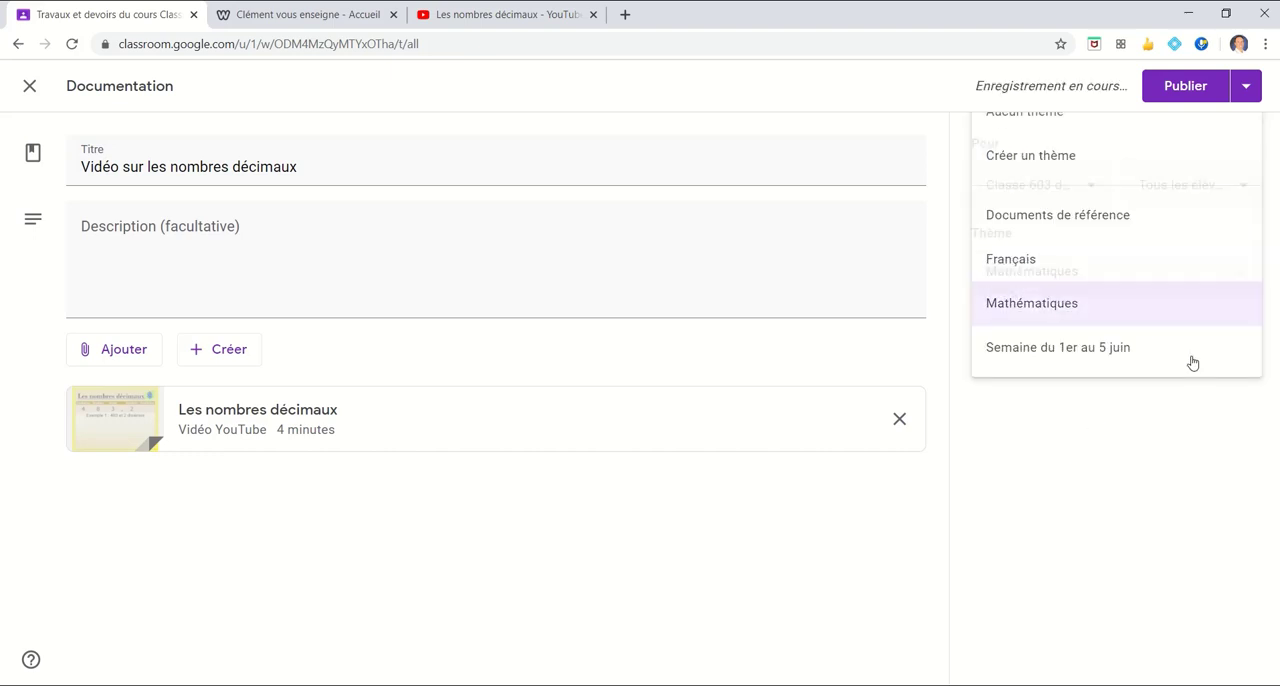
{"action": "left_click", "coordinate": [1112, 352]}
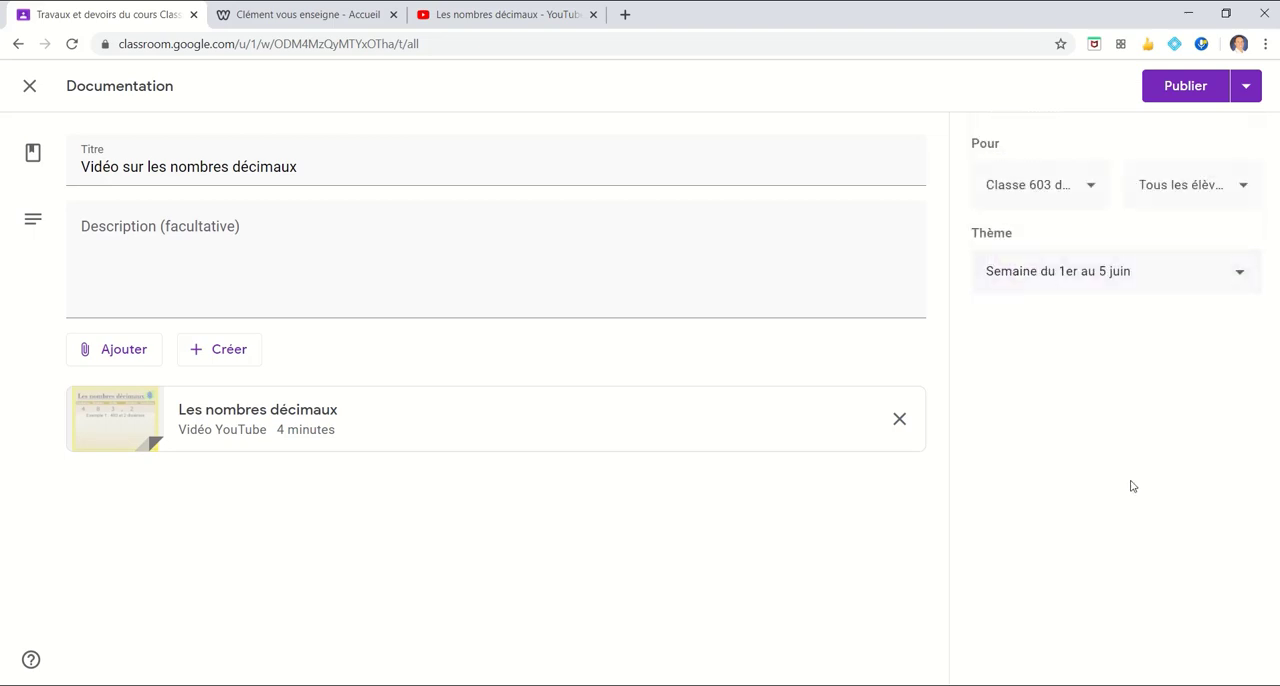
{"action": "left_click", "coordinate": [1175, 95]}
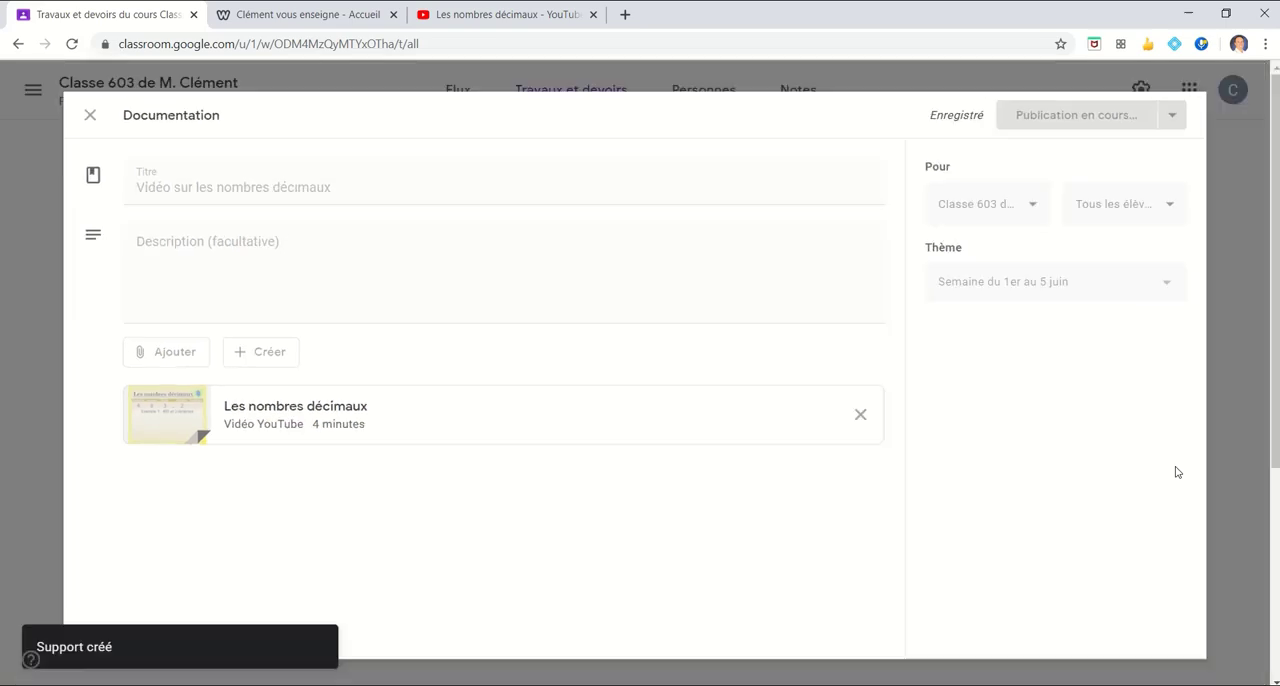
{"action": "scroll", "coordinate": [1141, 493], "scroll_direction": "down", "scroll_amount": 3}
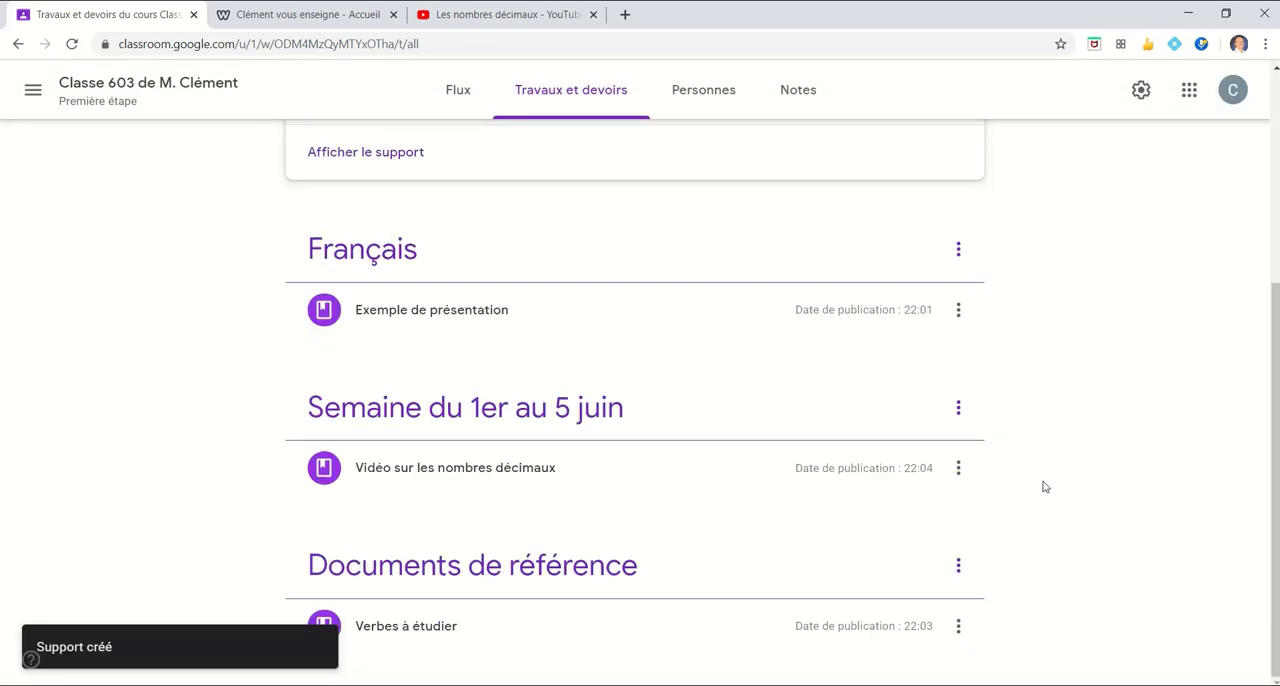
{"action": "scroll", "coordinate": [1043, 484], "scroll_direction": "up", "scroll_amount": 3}
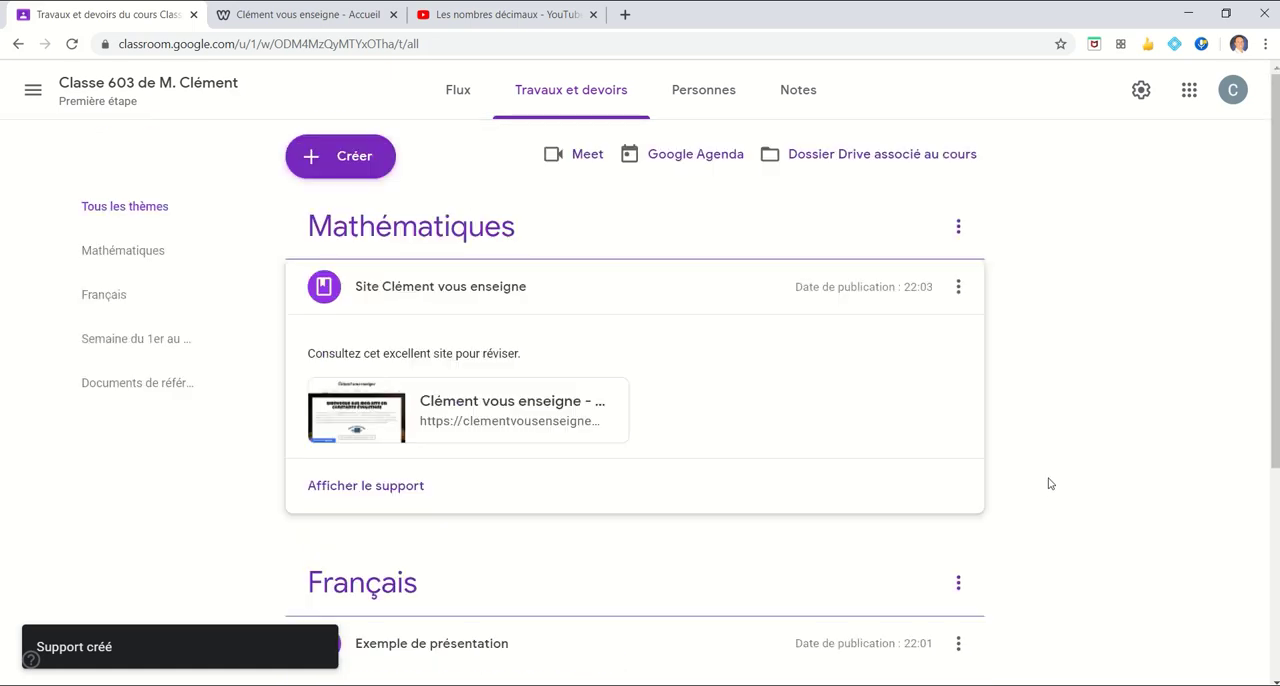
Examine which file types can be created within a new Documentation post, and close the empty post without publishing
{"action": "left_click", "coordinate": [355, 157]}
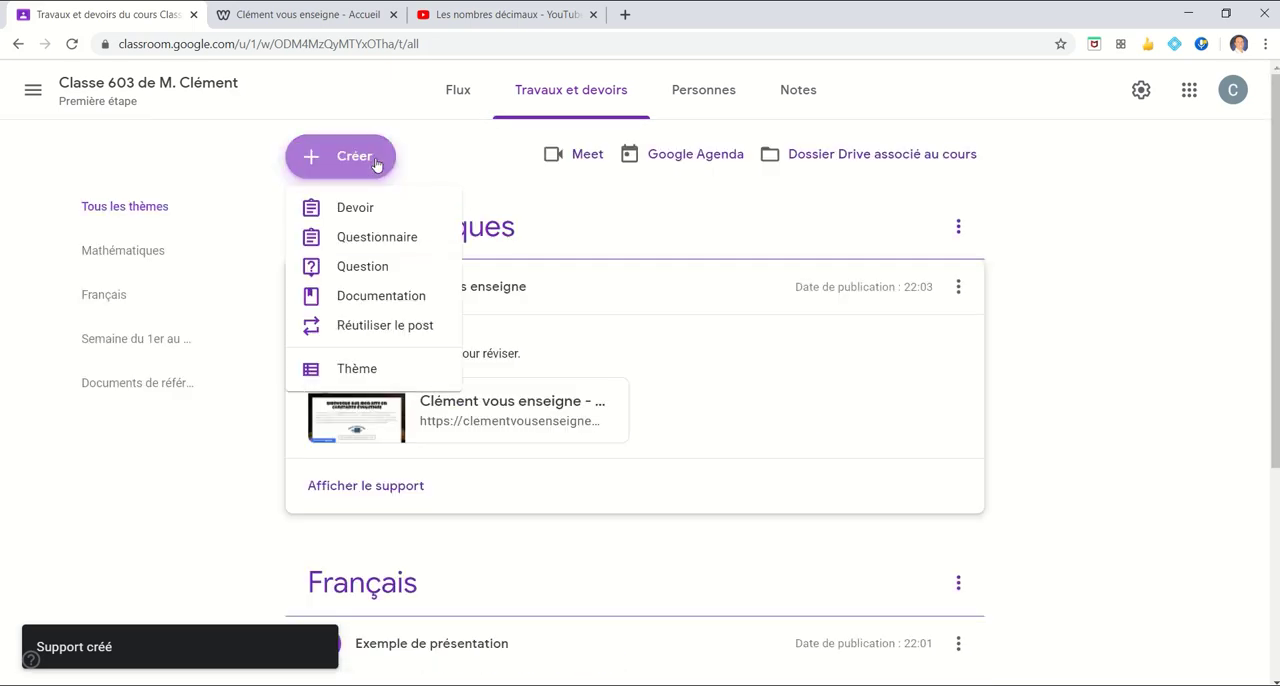
{"action": "left_click", "coordinate": [369, 298]}
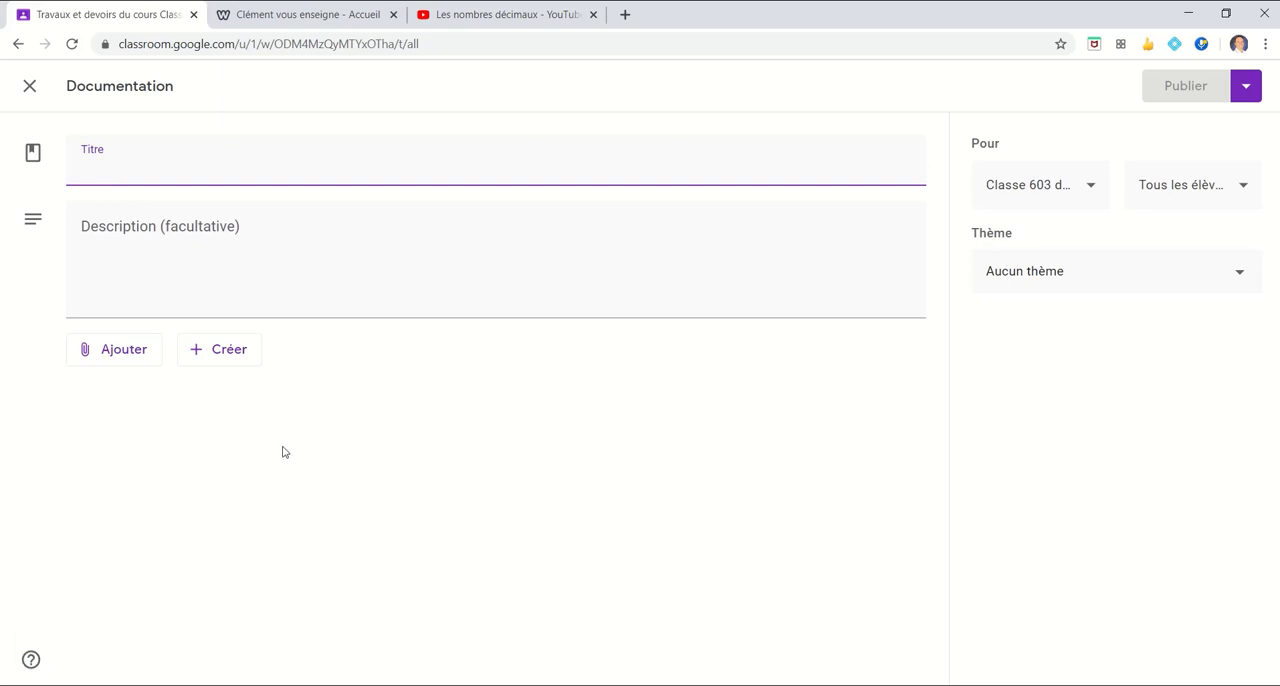
{"action": "left_click", "coordinate": [205, 363]}
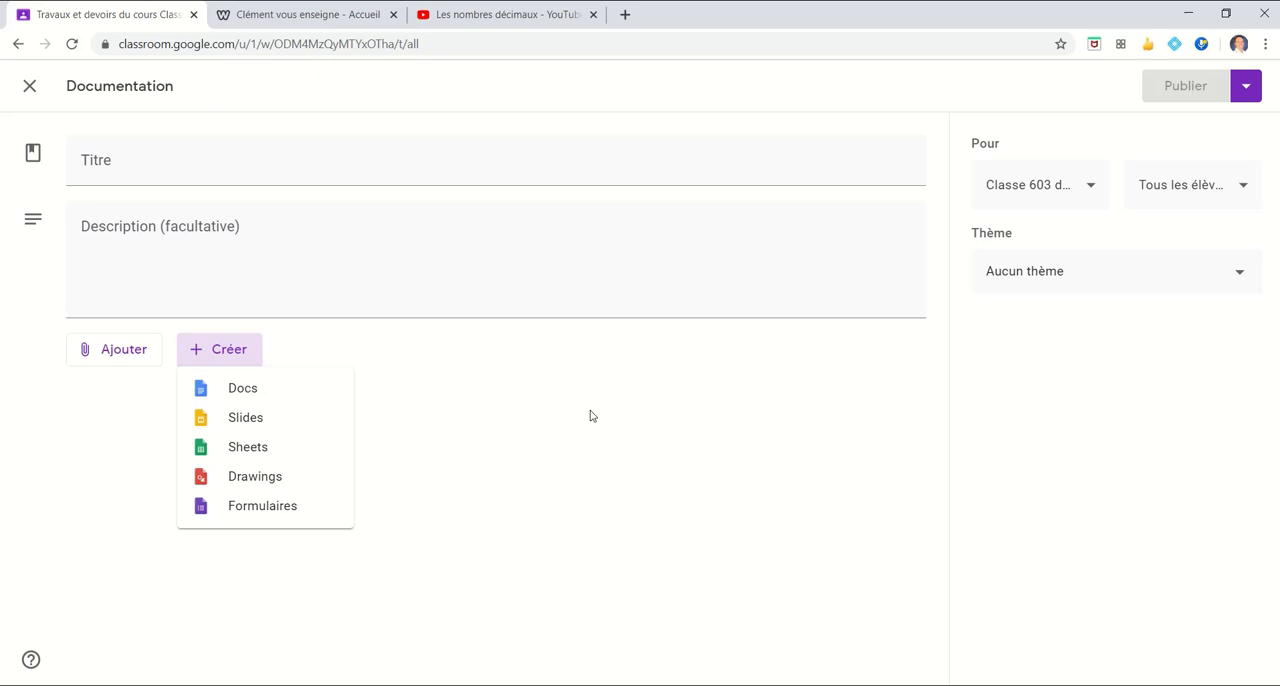
{"action": "left_click", "coordinate": [590, 410]}
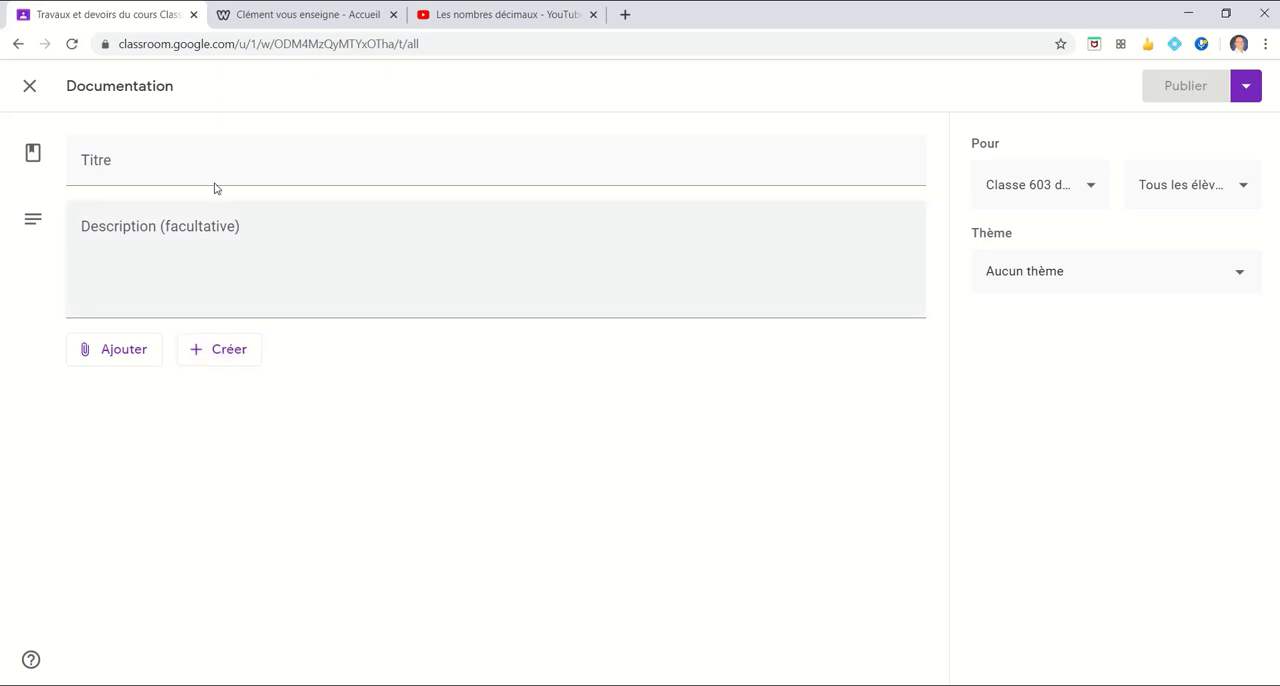
{"action": "left_click", "coordinate": [30, 88]}
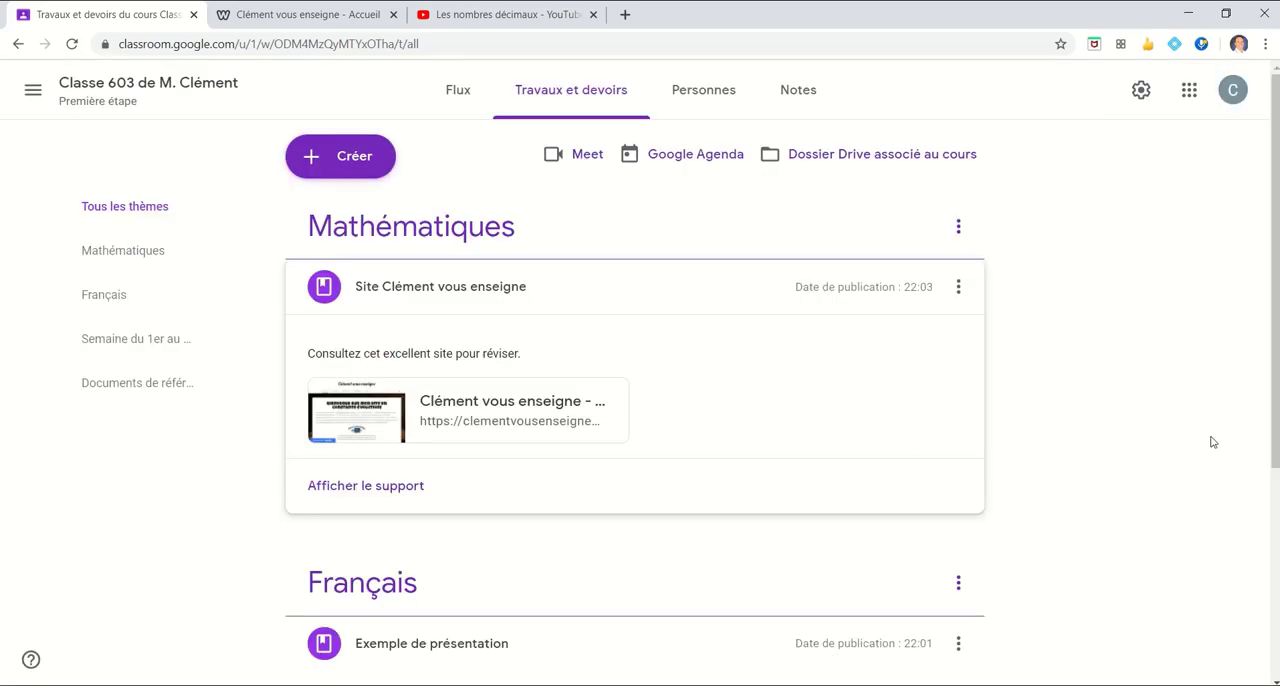